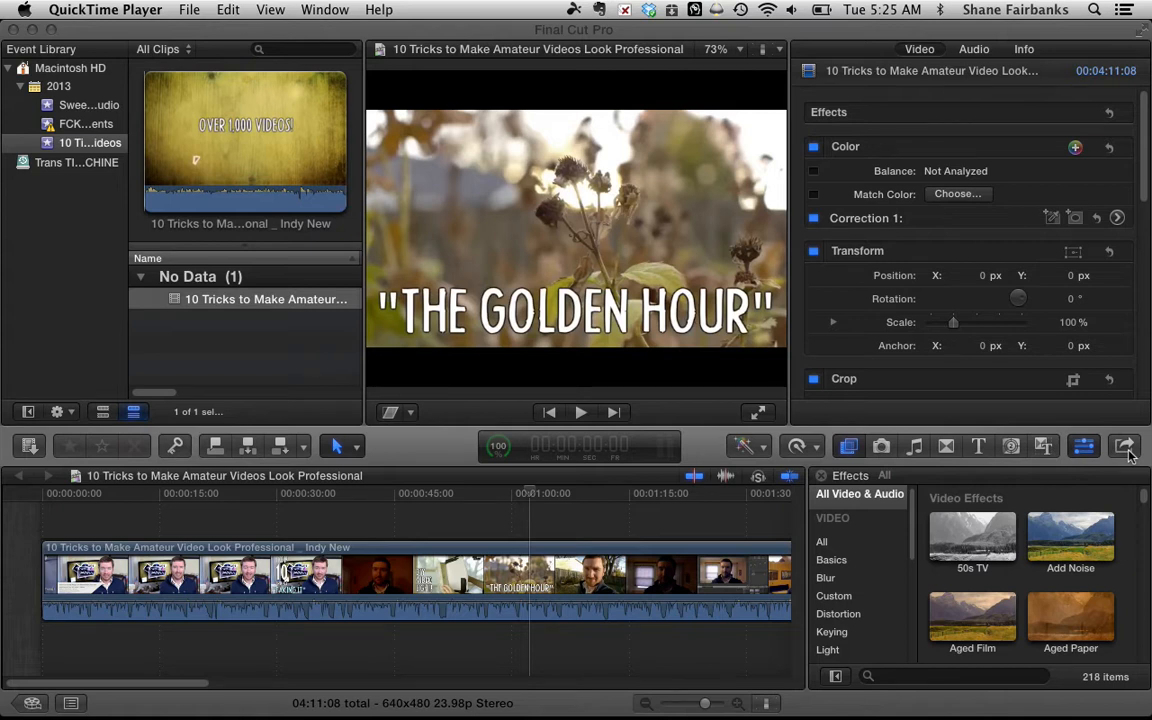
Activate the project timeline with the playhead at 58:22 and examine the File commands for sharing and sending to Compressor
{"action": "left_click", "coordinate": [705, 449]}
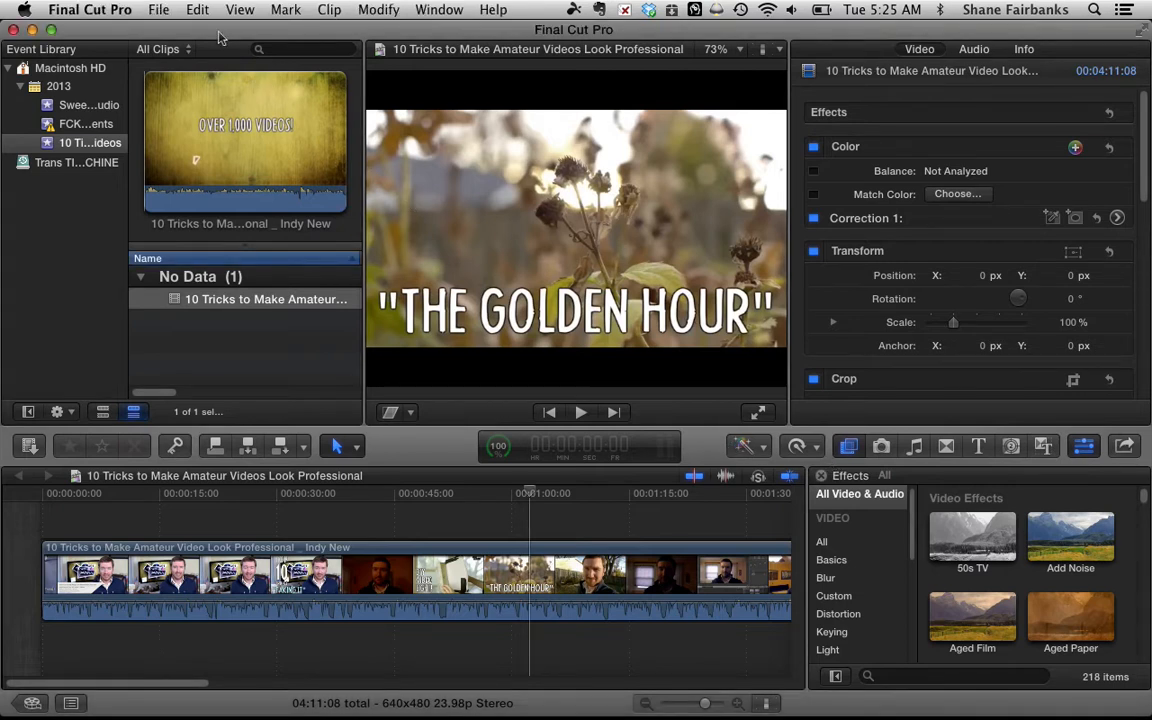
{"action": "left_click", "coordinate": [157, 11]}
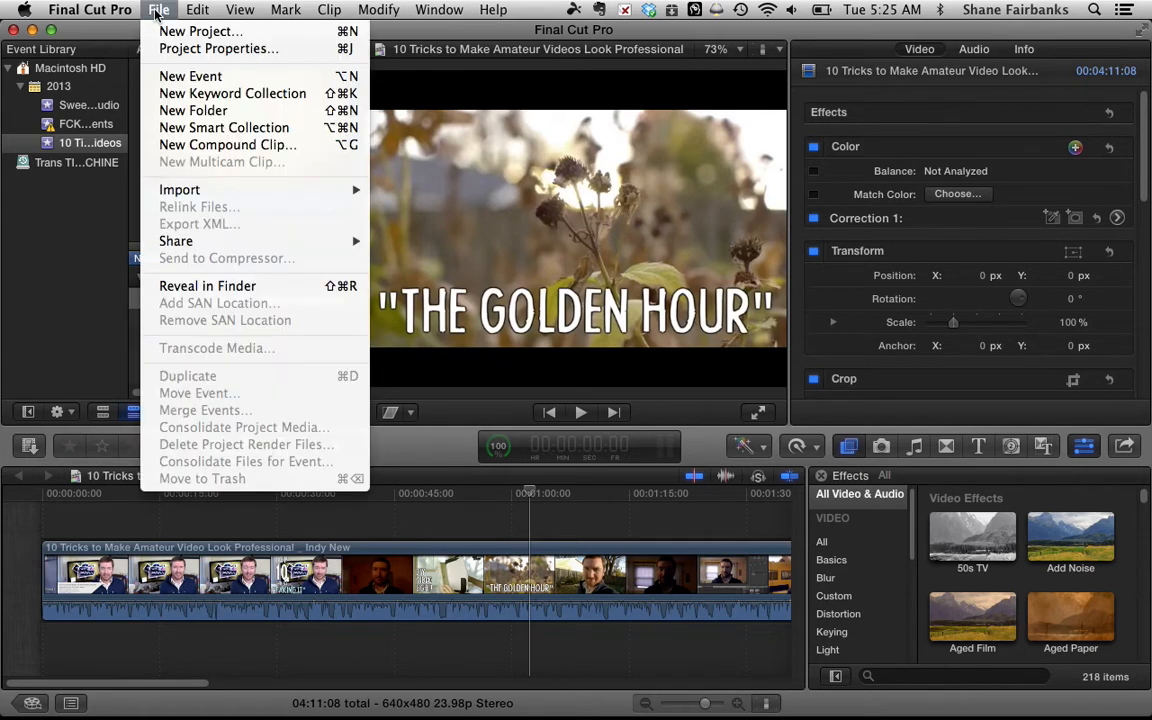
{"action": "left_click", "coordinate": [157, 13]}
{"action": "left_click", "coordinate": [471, 521]}
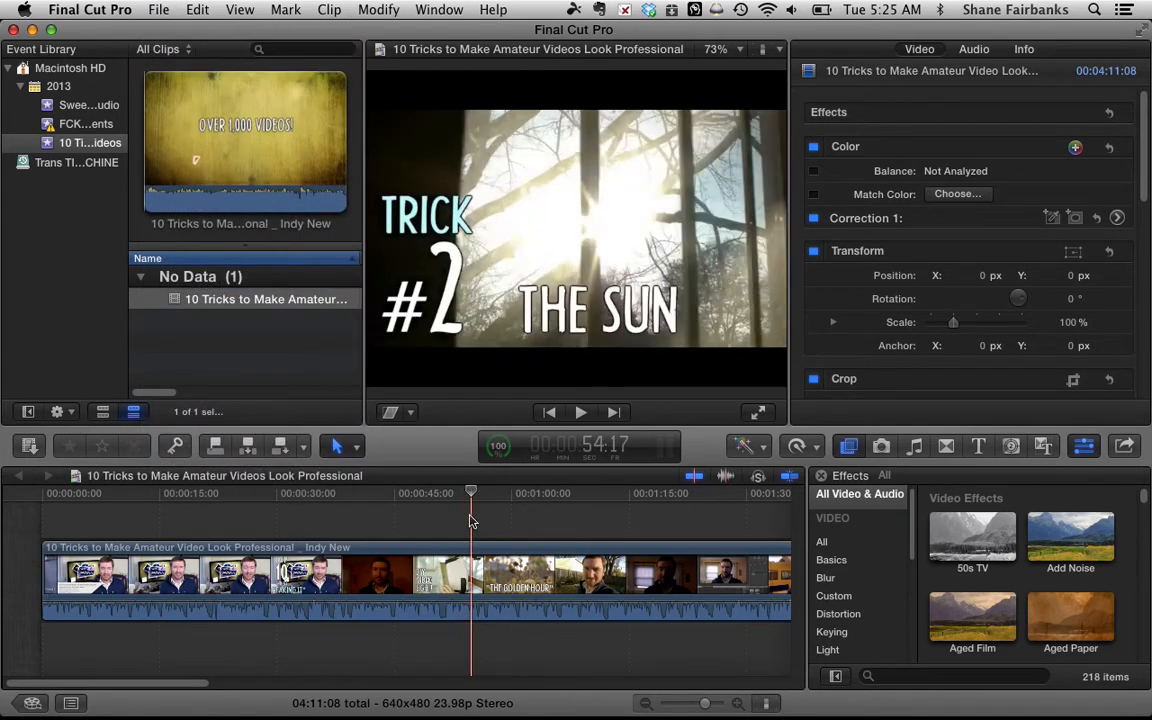
{"action": "left_click", "coordinate": [157, 10]}
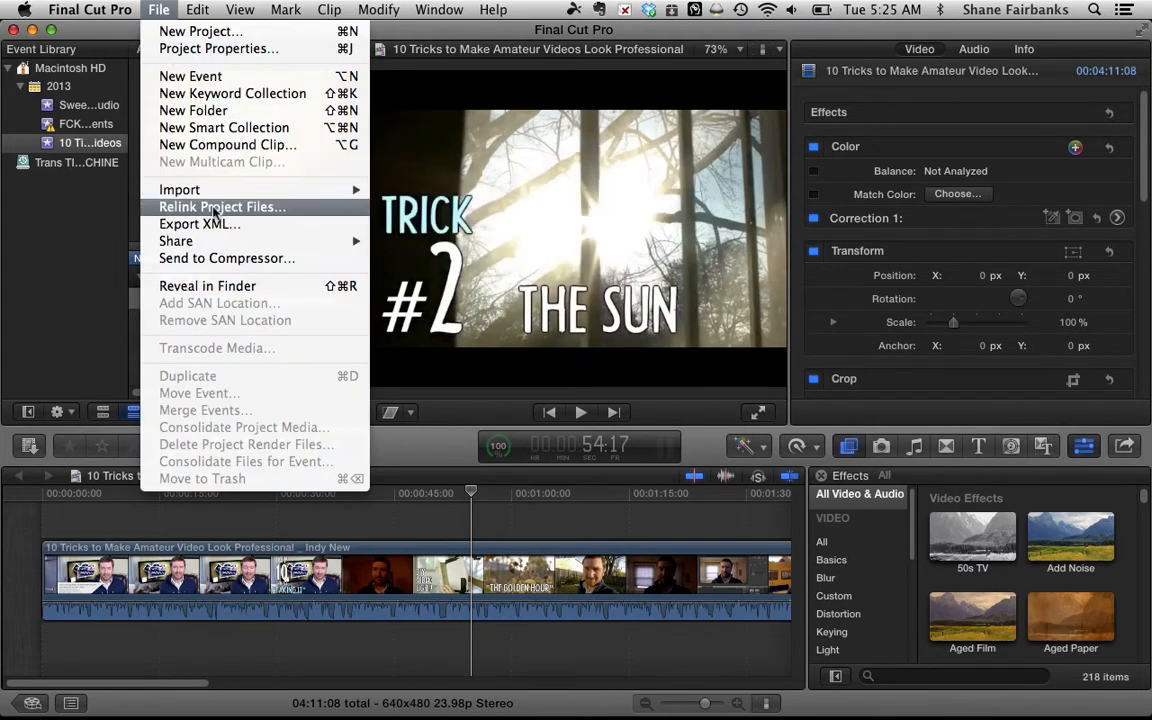
{"action": "mouse_move", "coordinate": [216, 246]}
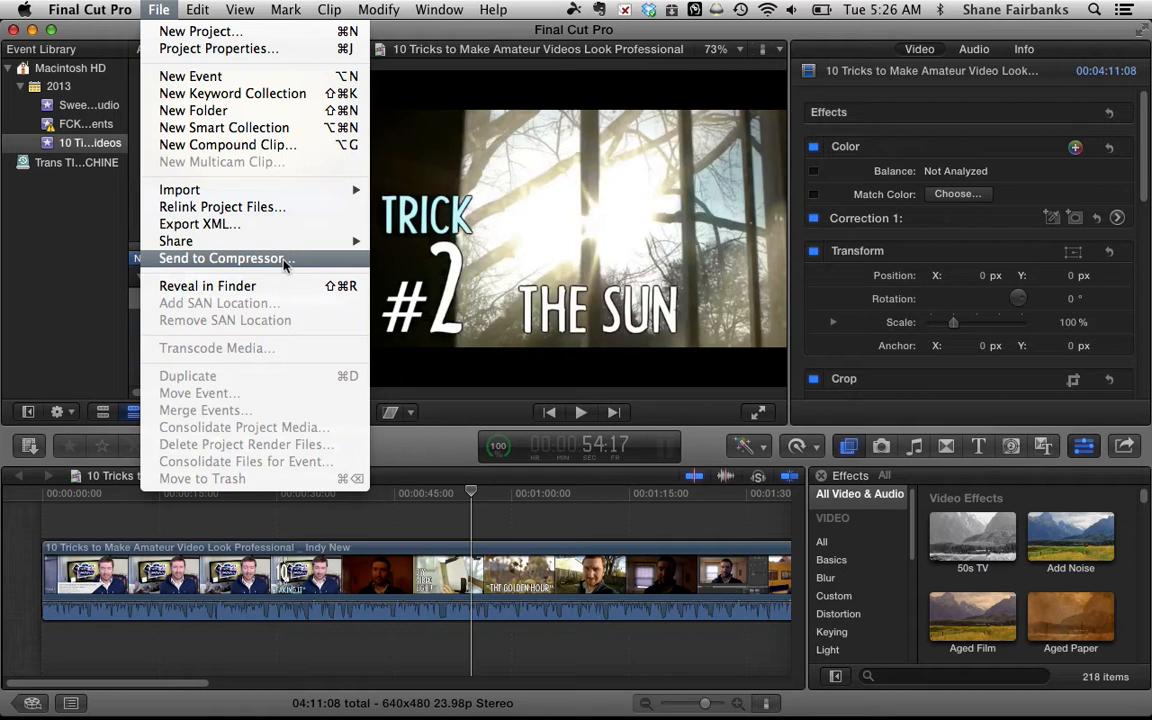
{"action": "left_click", "coordinate": [457, 452]}
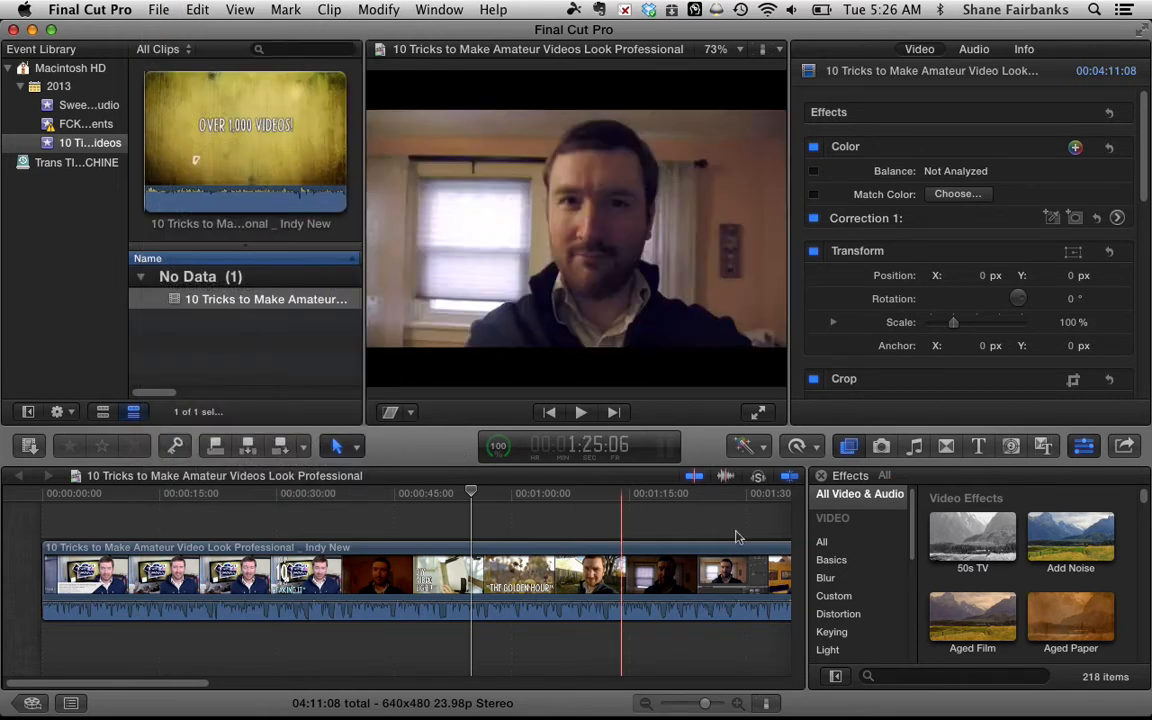
{"action": "left_click", "coordinate": [503, 492]}
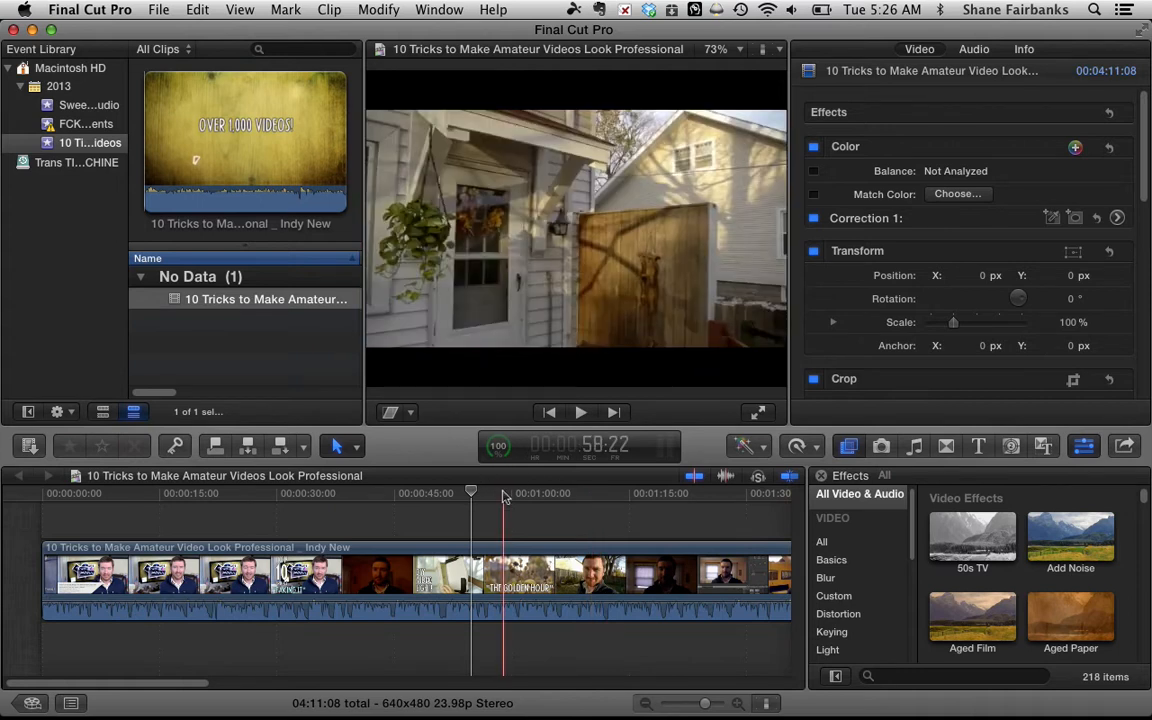
Start sharing the project to DVD and keep the Black disc template in its settings
{"action": "left_click", "coordinate": [1125, 449]}
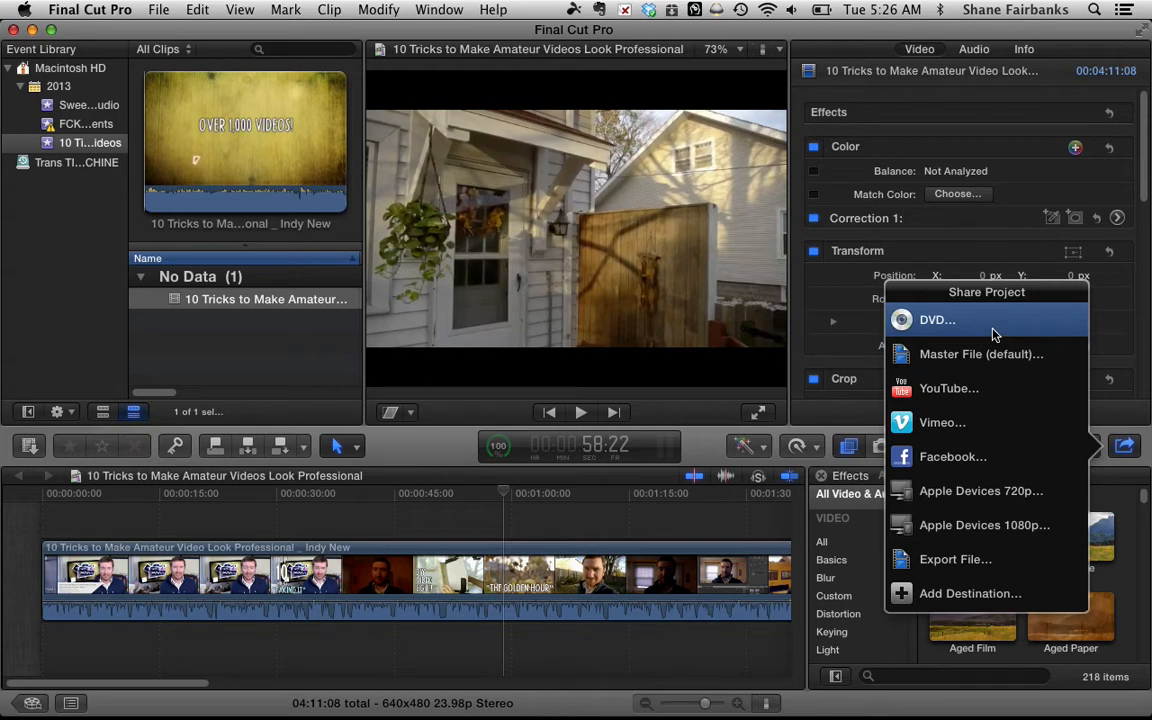
{"action": "left_click", "coordinate": [940, 322]}
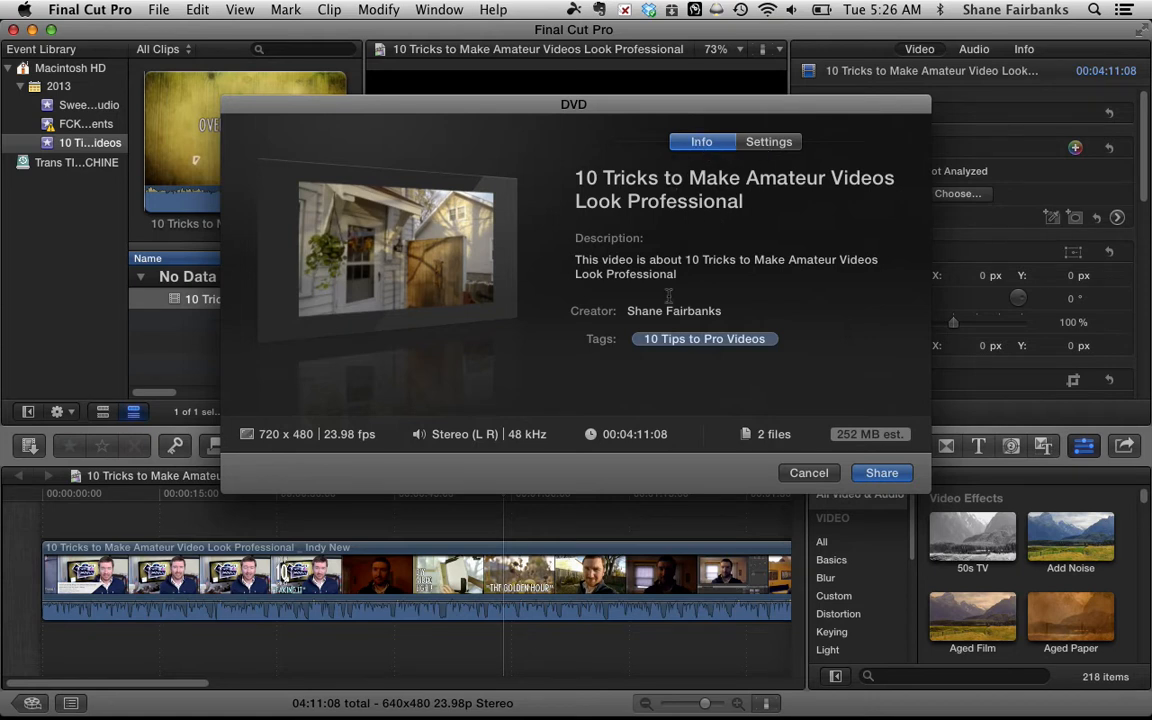
{"action": "key", "text": "Escape"}
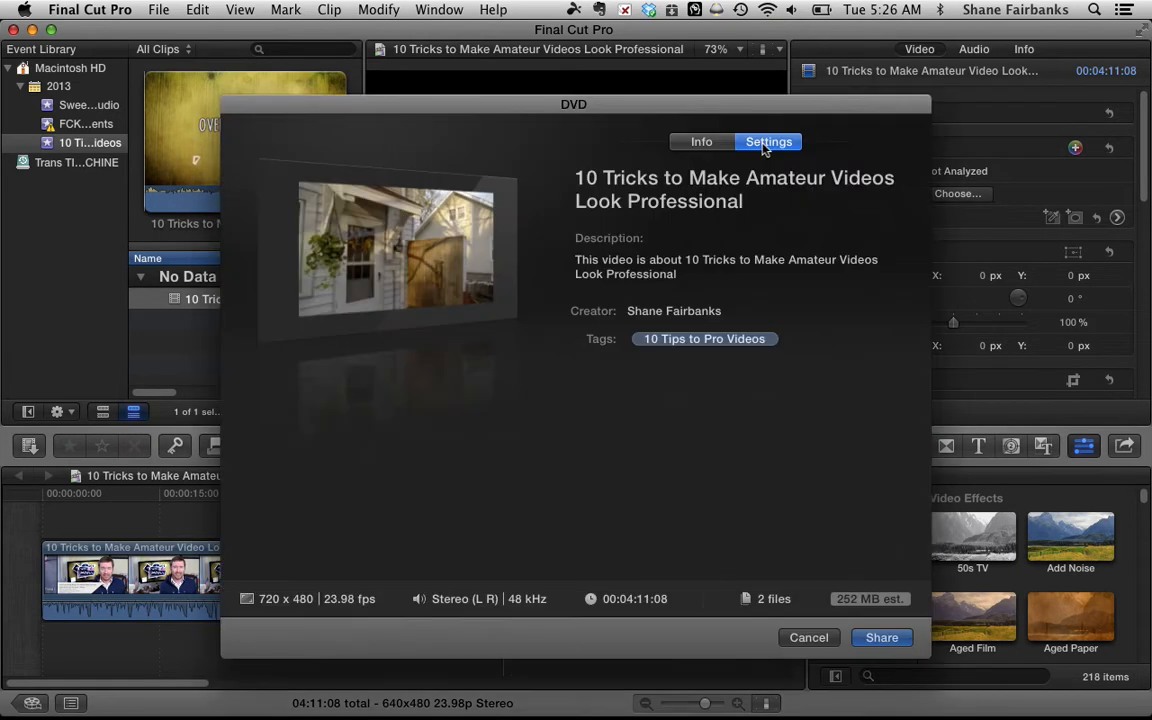
{"action": "left_click", "coordinate": [767, 142]}
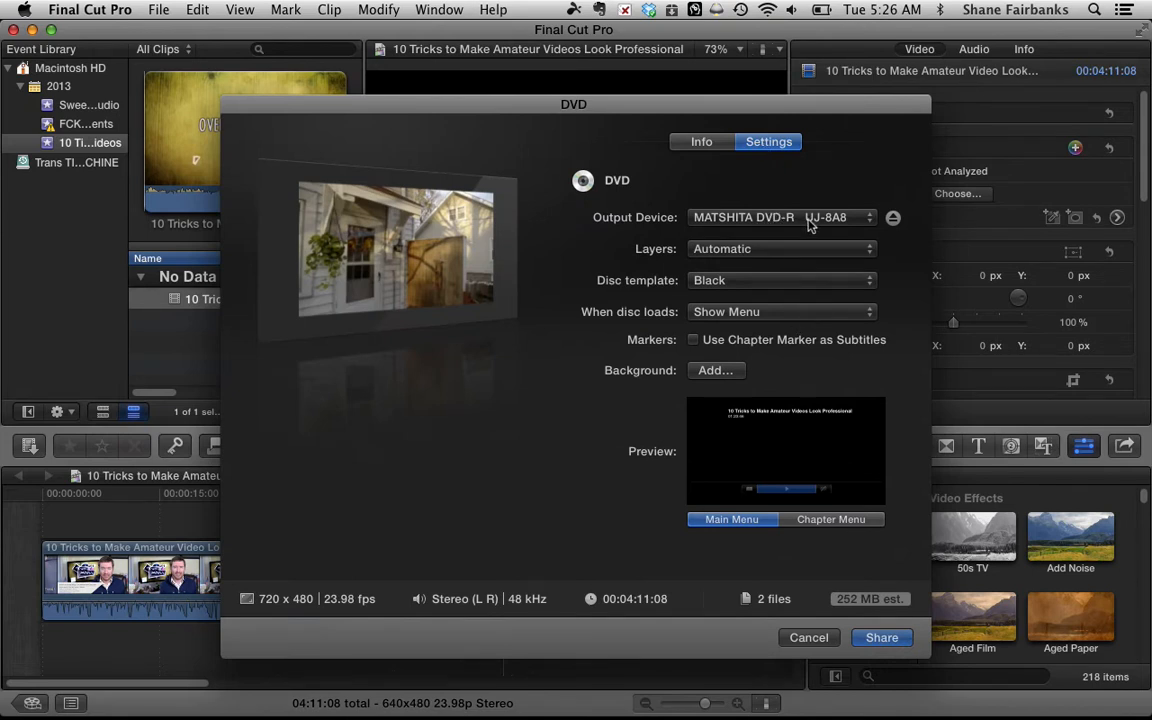
{"action": "left_click", "coordinate": [792, 285]}
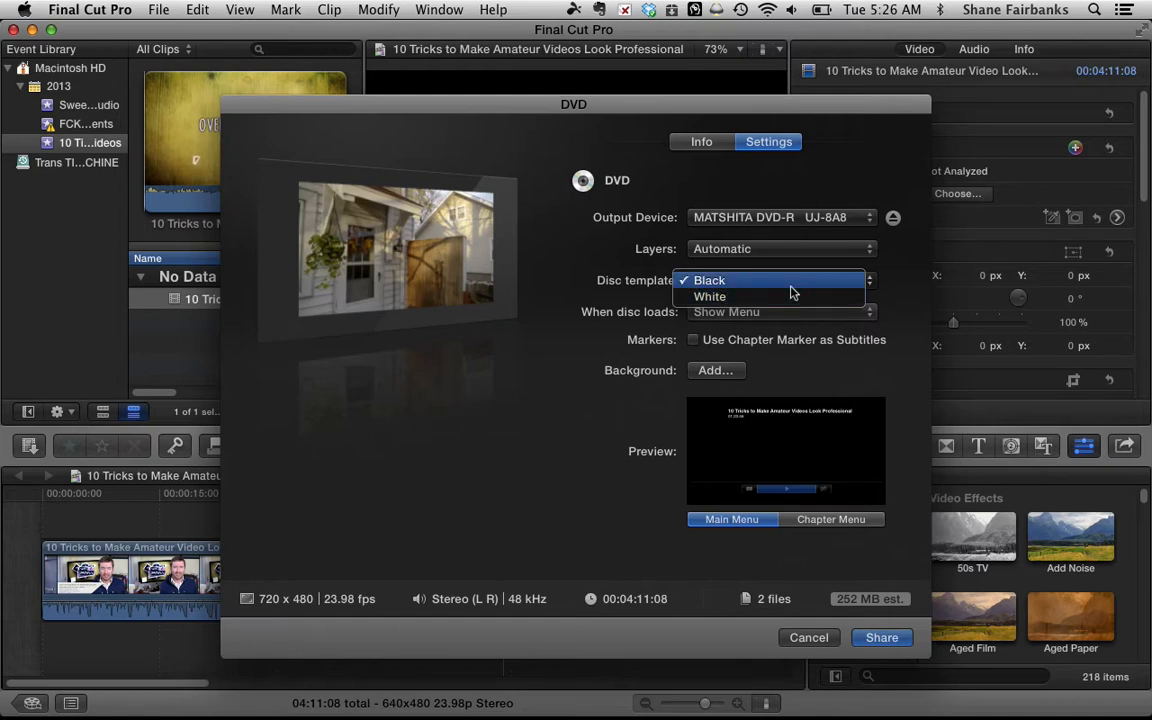
{"action": "left_click", "coordinate": [791, 286]}
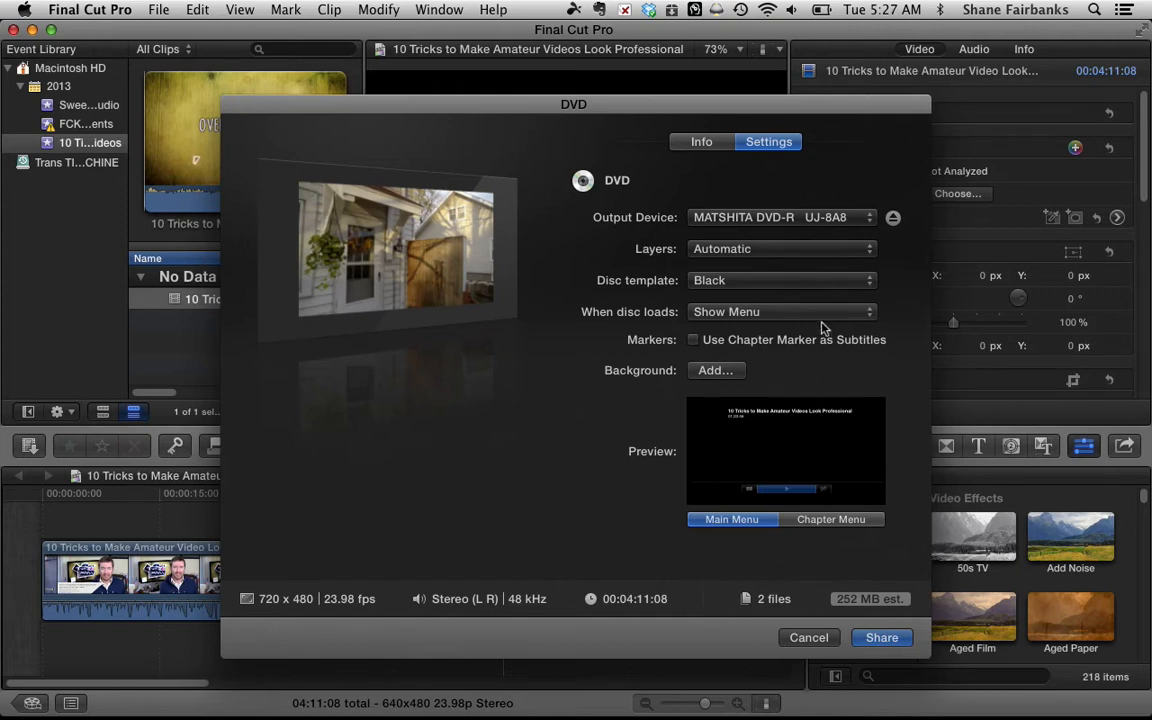
Enable chapter markers as subtitles for the DVD and add david-oath_of_the_horatii-1784.jpg from Pictures as the menu background
{"action": "left_click", "coordinate": [695, 343]}
{"action": "left_click", "coordinate": [718, 372]}
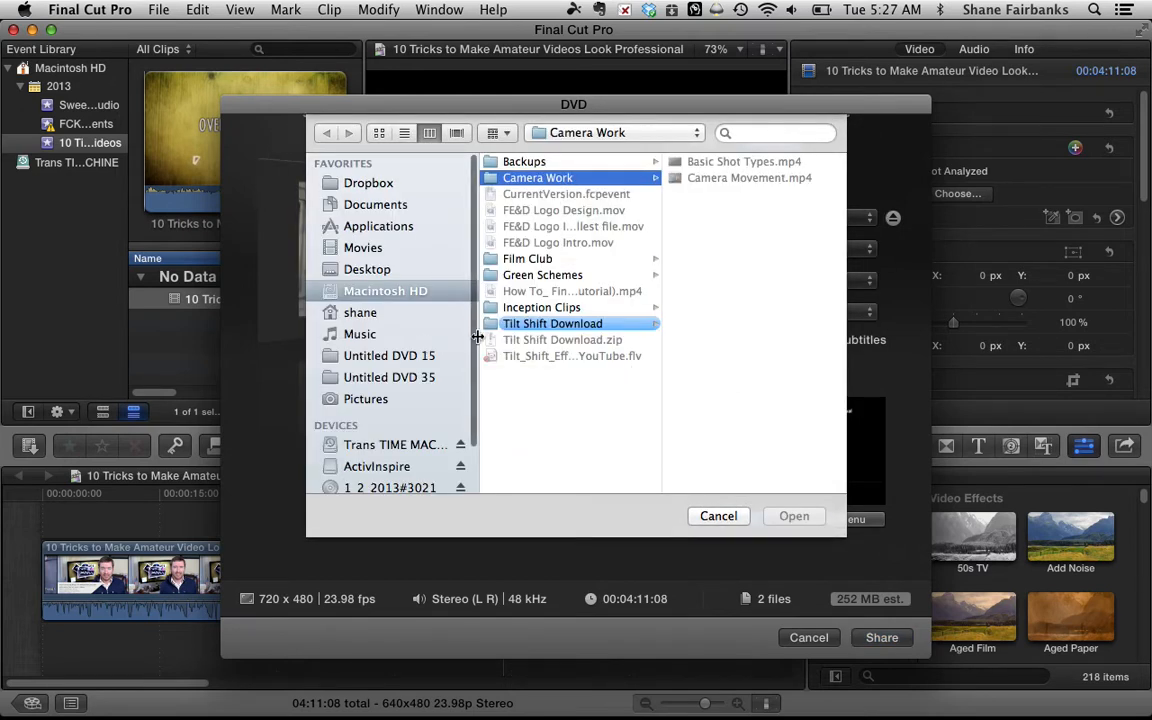
{"action": "left_click", "coordinate": [366, 400]}
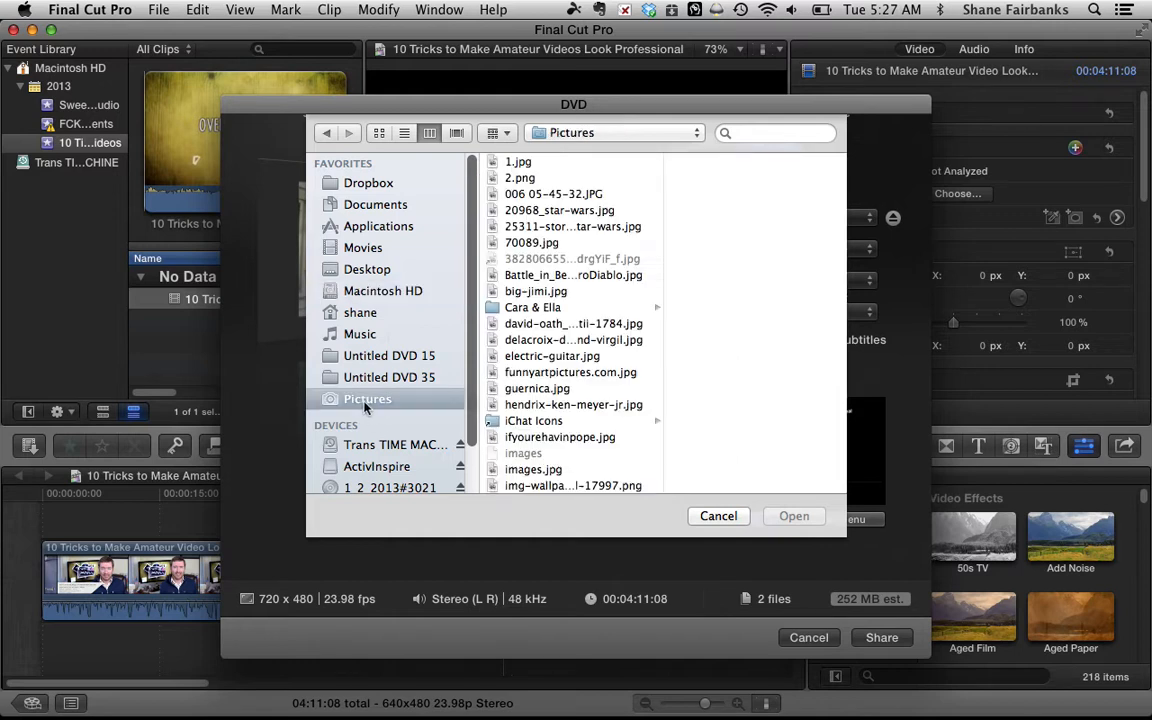
{"action": "left_click", "coordinate": [540, 324]}
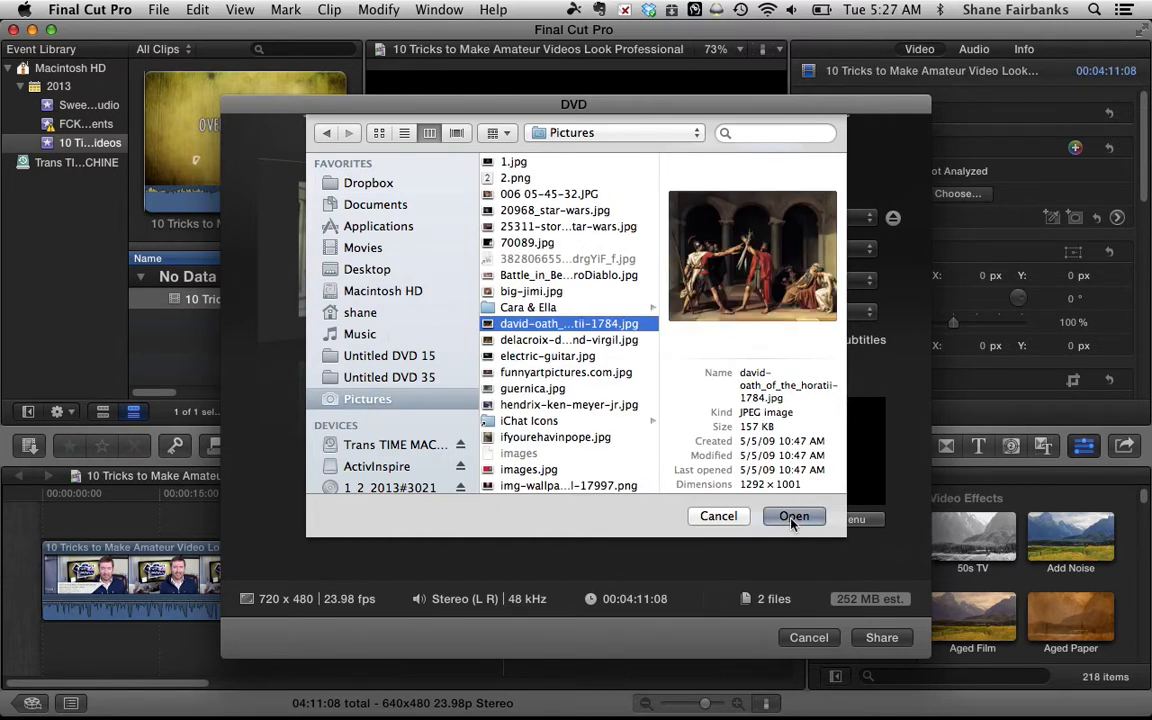
{"action": "left_click", "coordinate": [793, 516]}
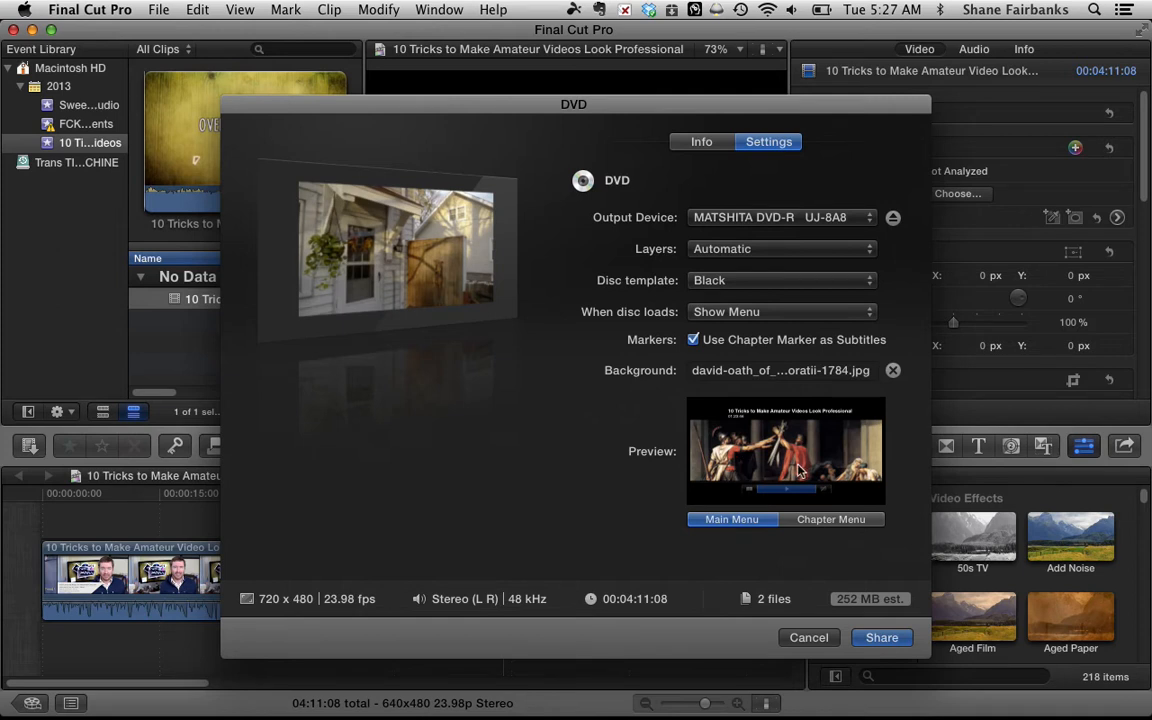
Preview the DVD's chapter menu and main menu, and cancel the DVD share
{"action": "left_click", "coordinate": [823, 527]}
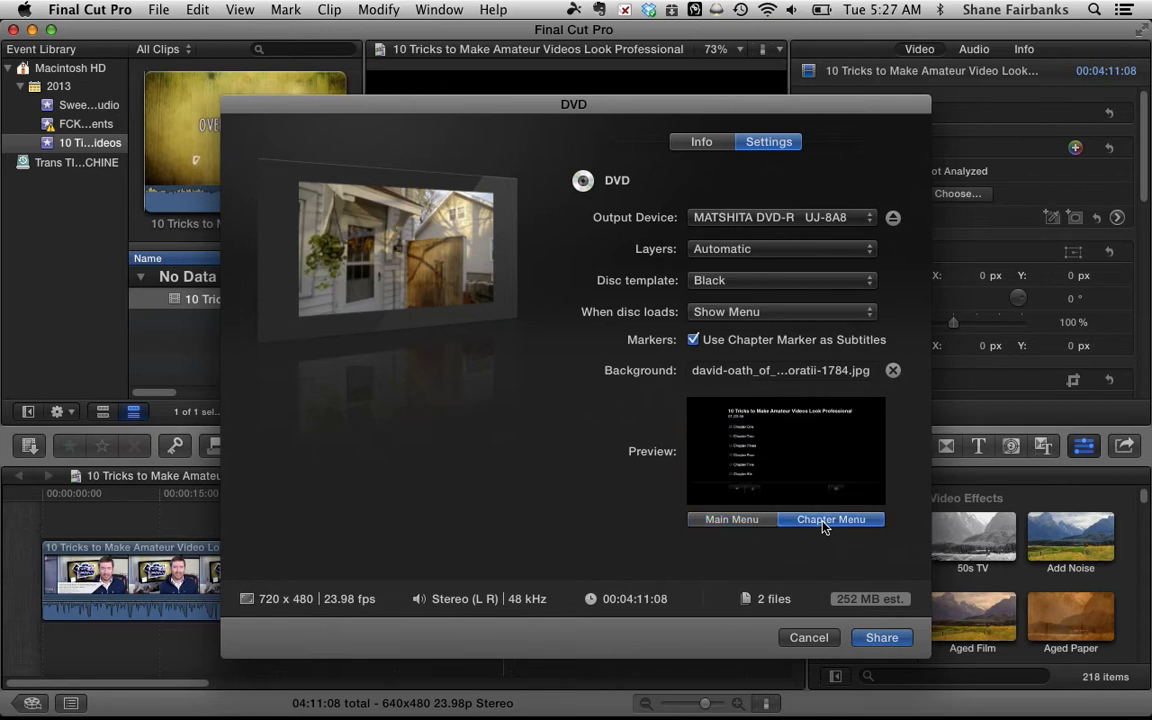
{"action": "left_click", "coordinate": [737, 522]}
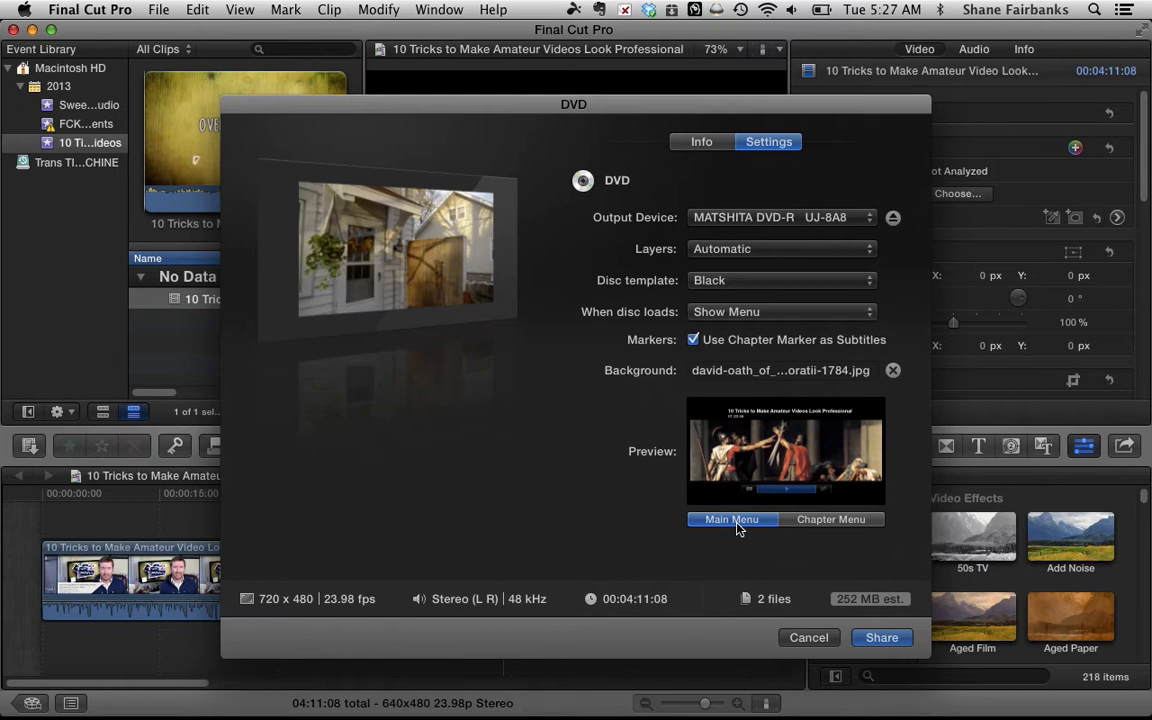
{"action": "left_click", "coordinate": [807, 637]}
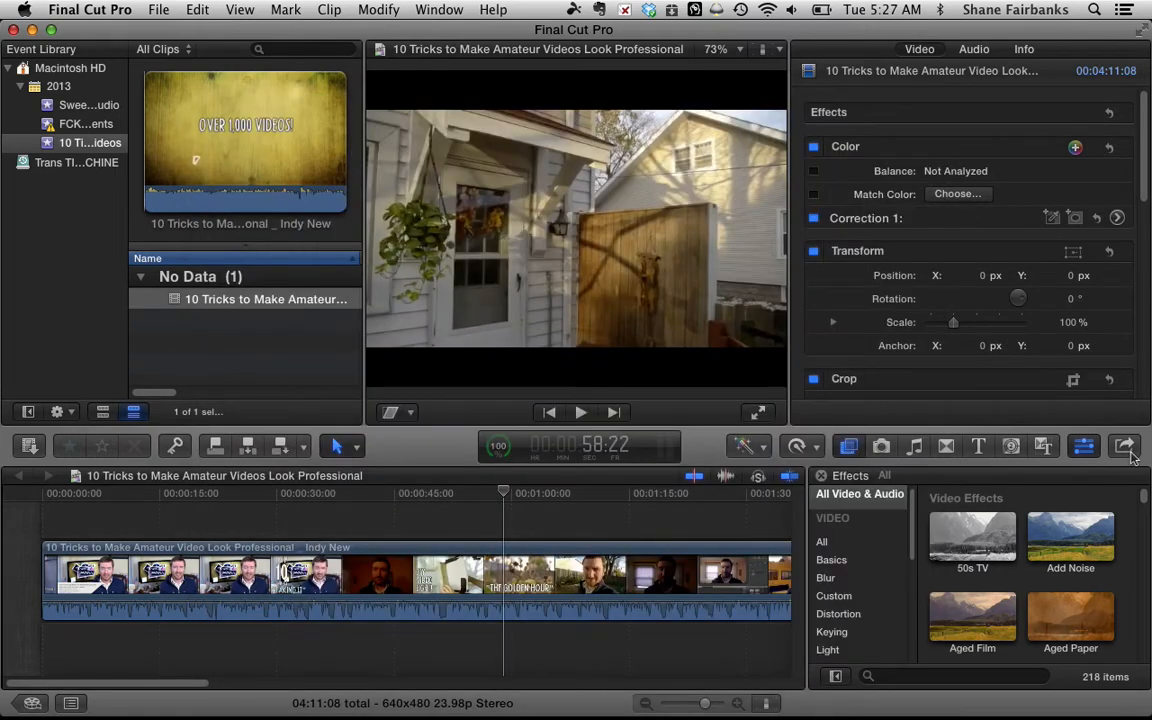
Share the project for Apple Devices 720p, keeping Library as the iTunes playlist it is added to
{"action": "left_click", "coordinate": [1125, 447]}
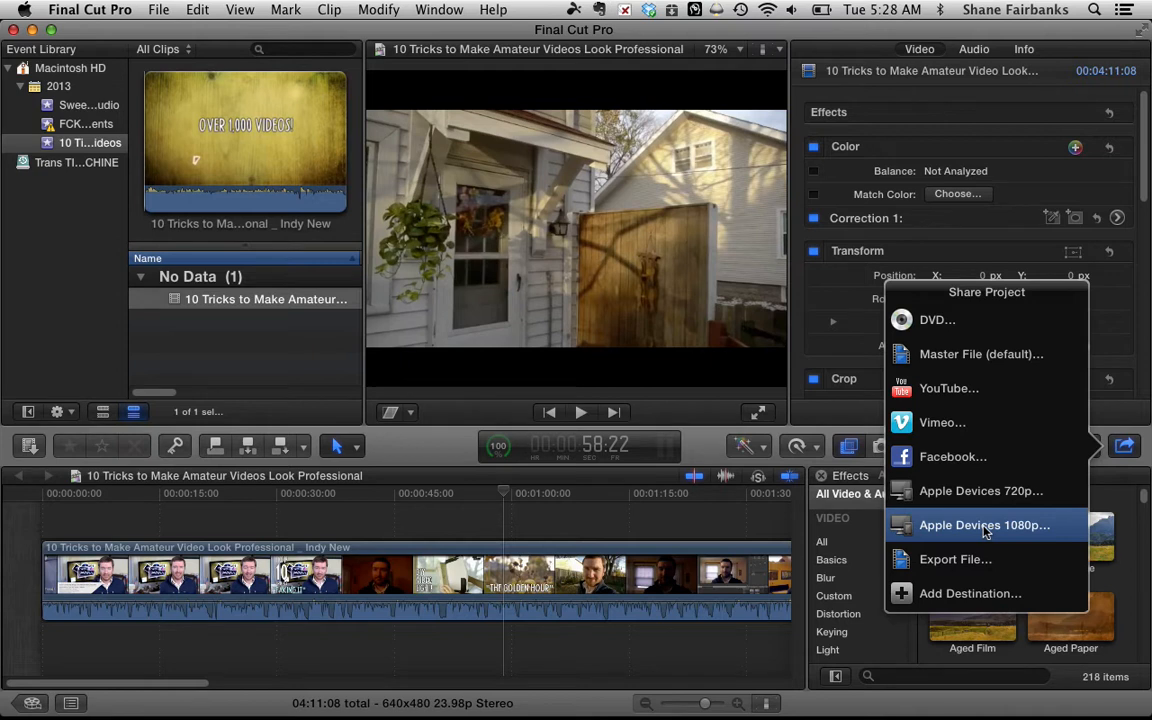
{"action": "left_click", "coordinate": [967, 500]}
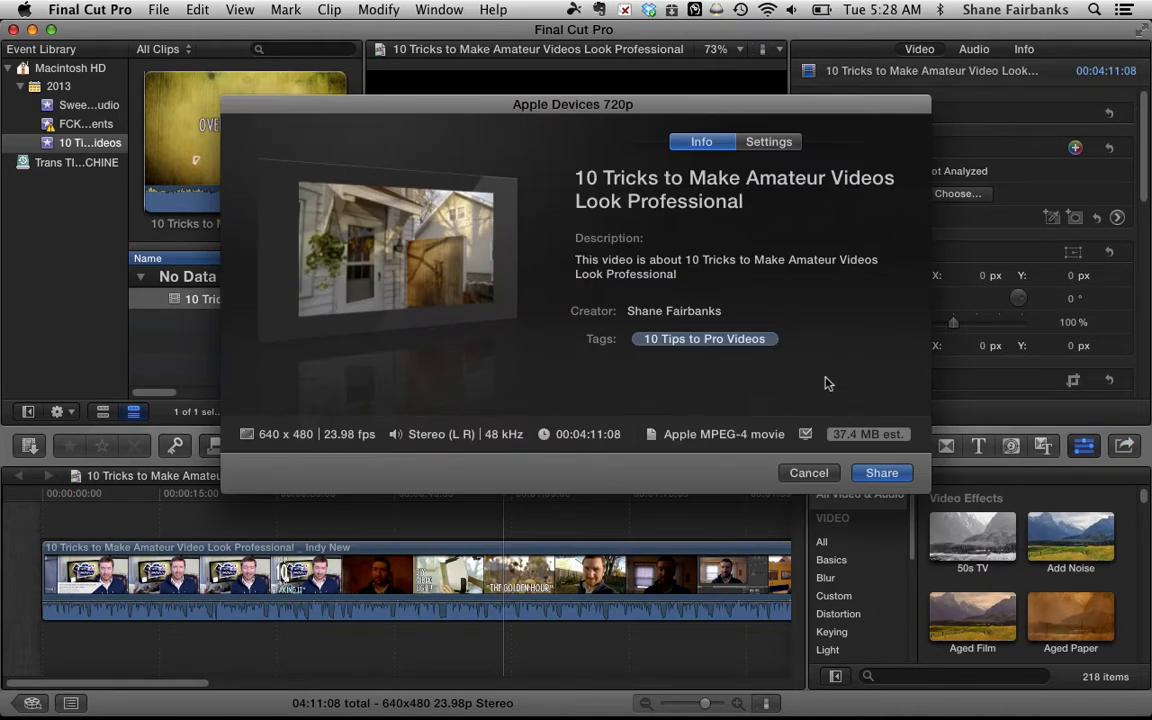
{"action": "left_click", "coordinate": [769, 142]}
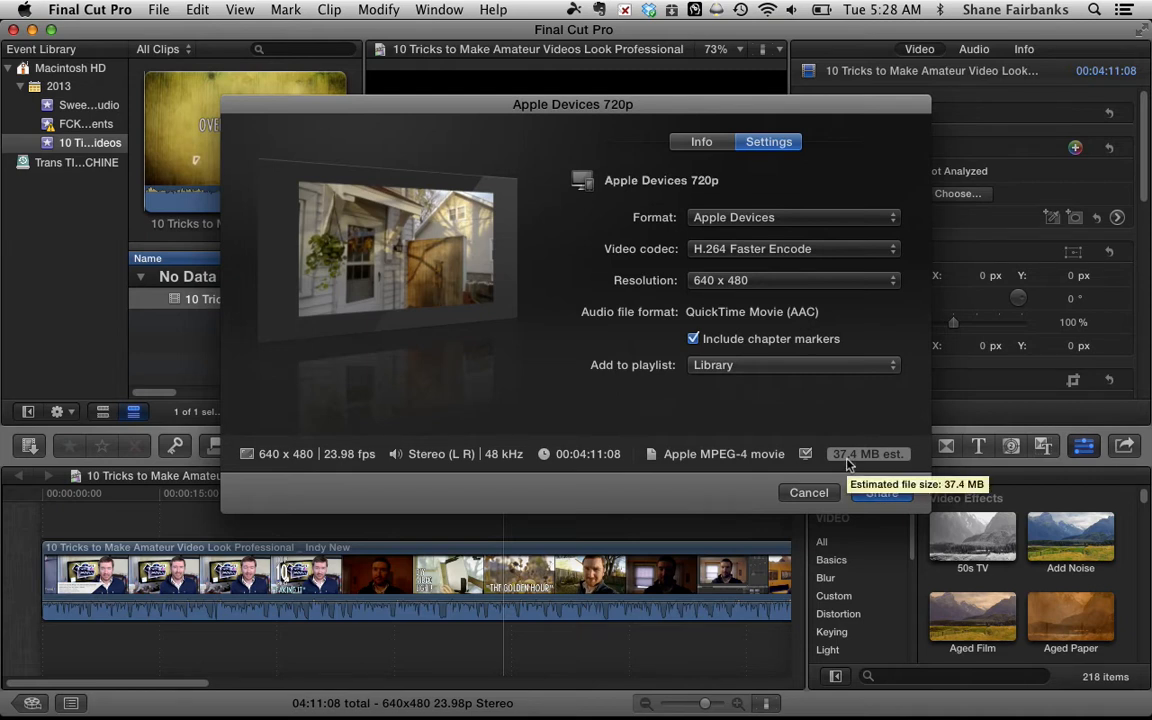
{"action": "left_click", "coordinate": [893, 366]}
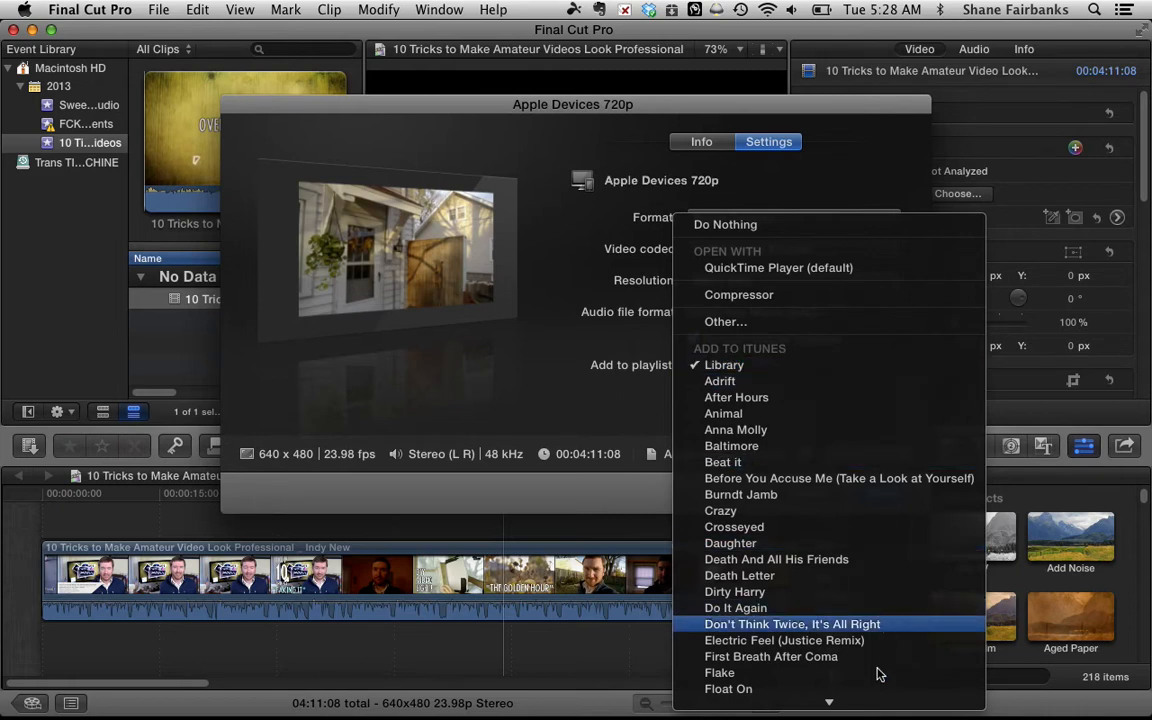
{"action": "mouse_move", "coordinate": [870, 716]}
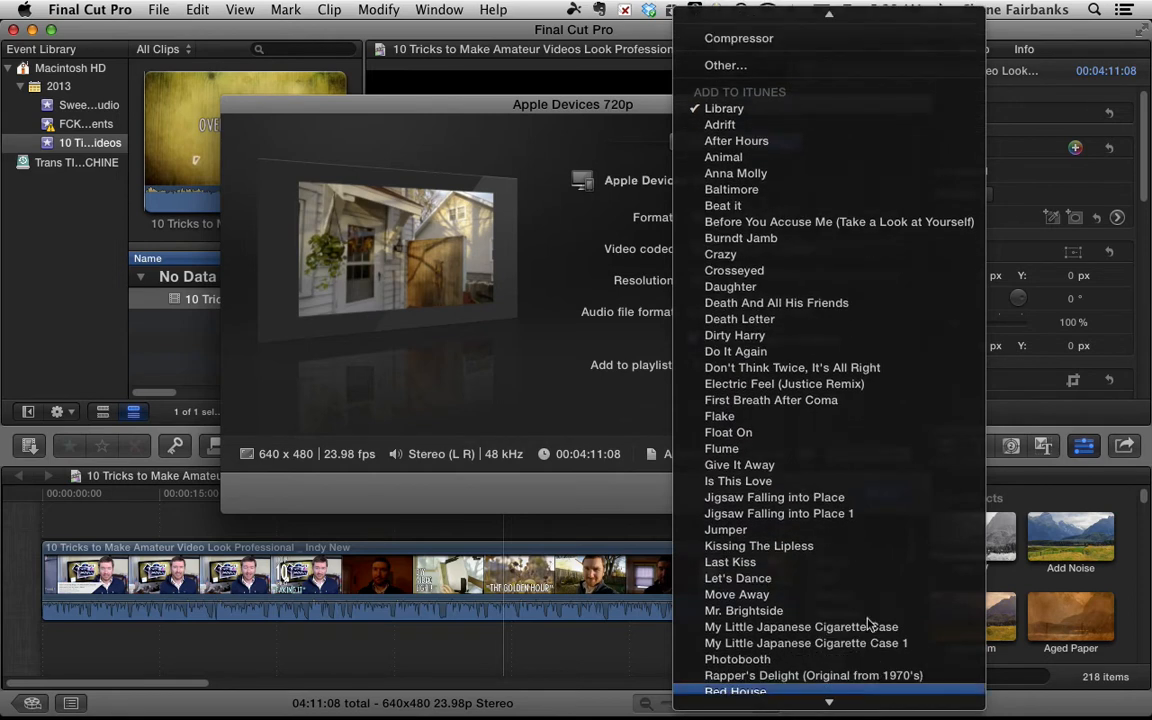
{"action": "left_click", "coordinate": [726, 108]}
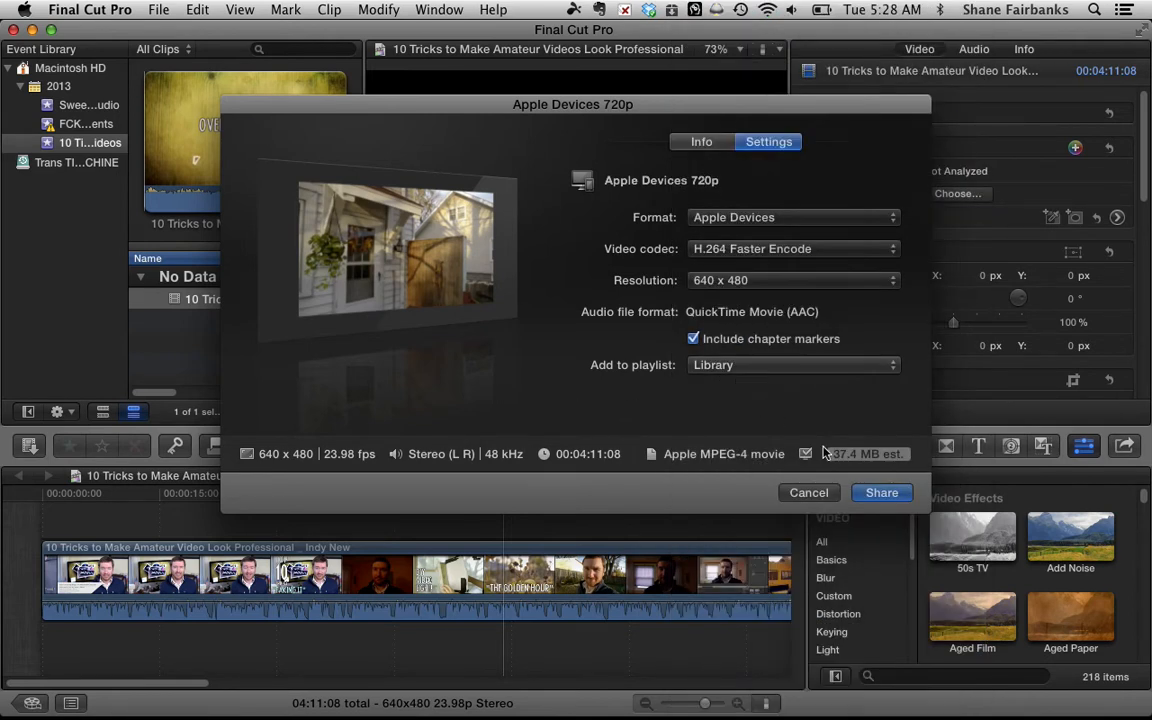
{"action": "left_click", "coordinate": [879, 494]}
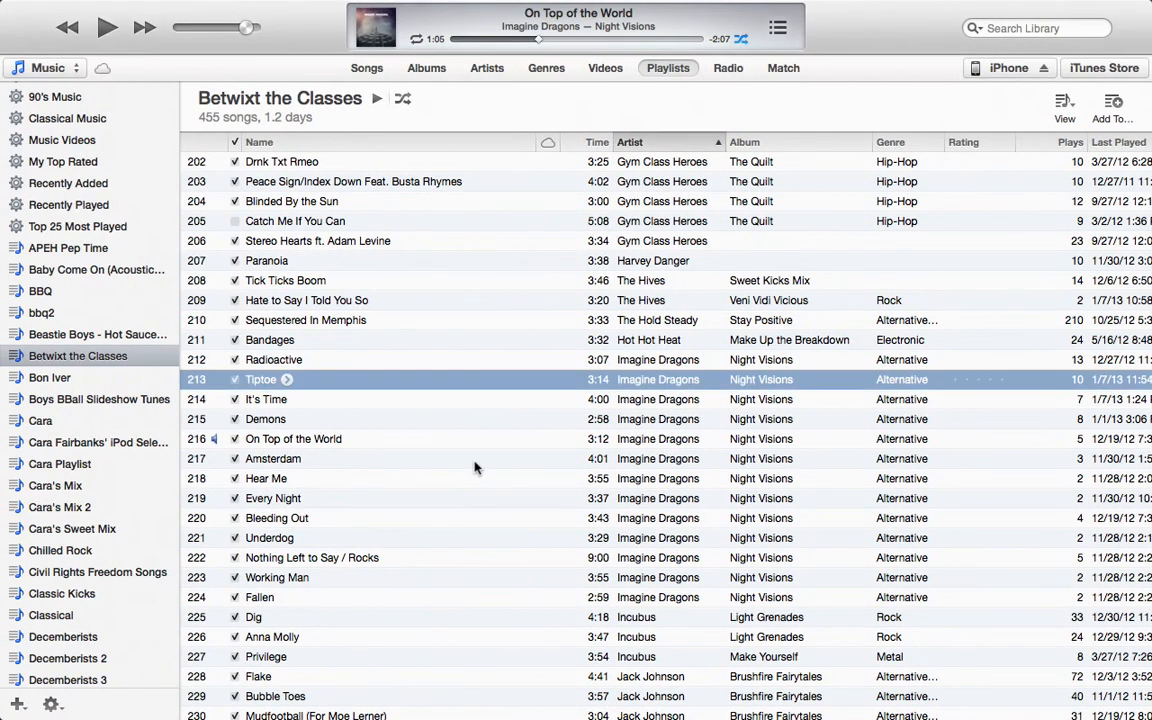
In iTunes, switch the library to Movies and show the Home Videos
{"action": "left_click", "coordinate": [77, 70]}
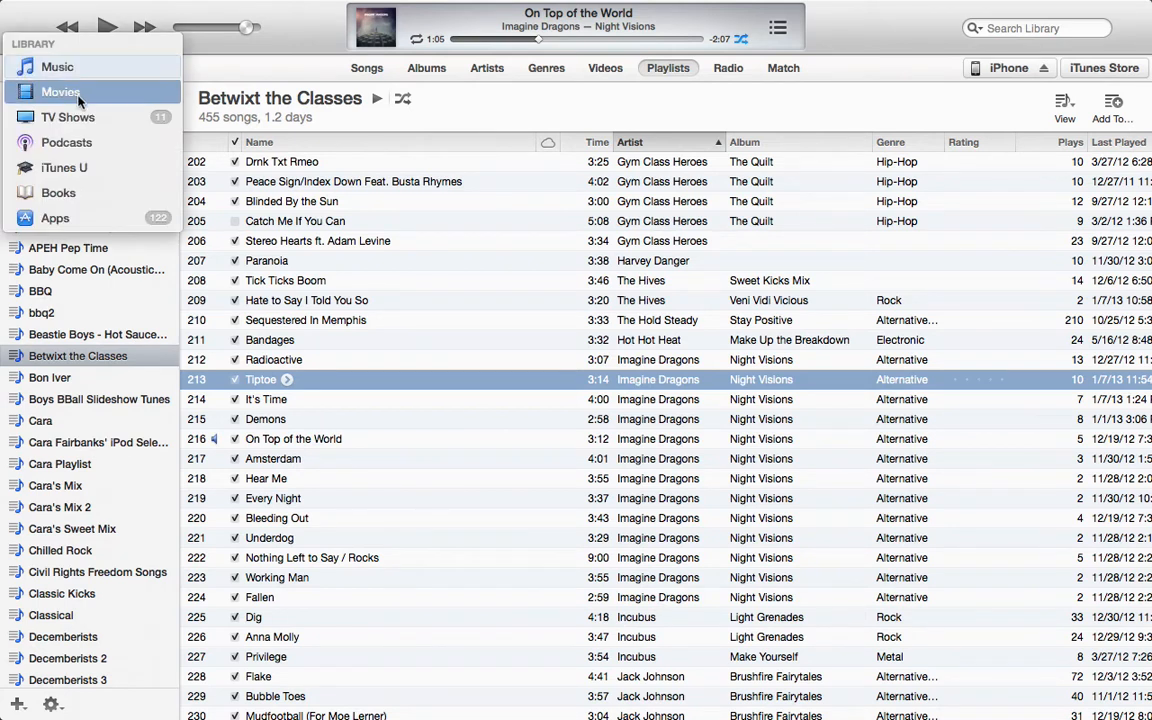
{"action": "left_click", "coordinate": [79, 95]}
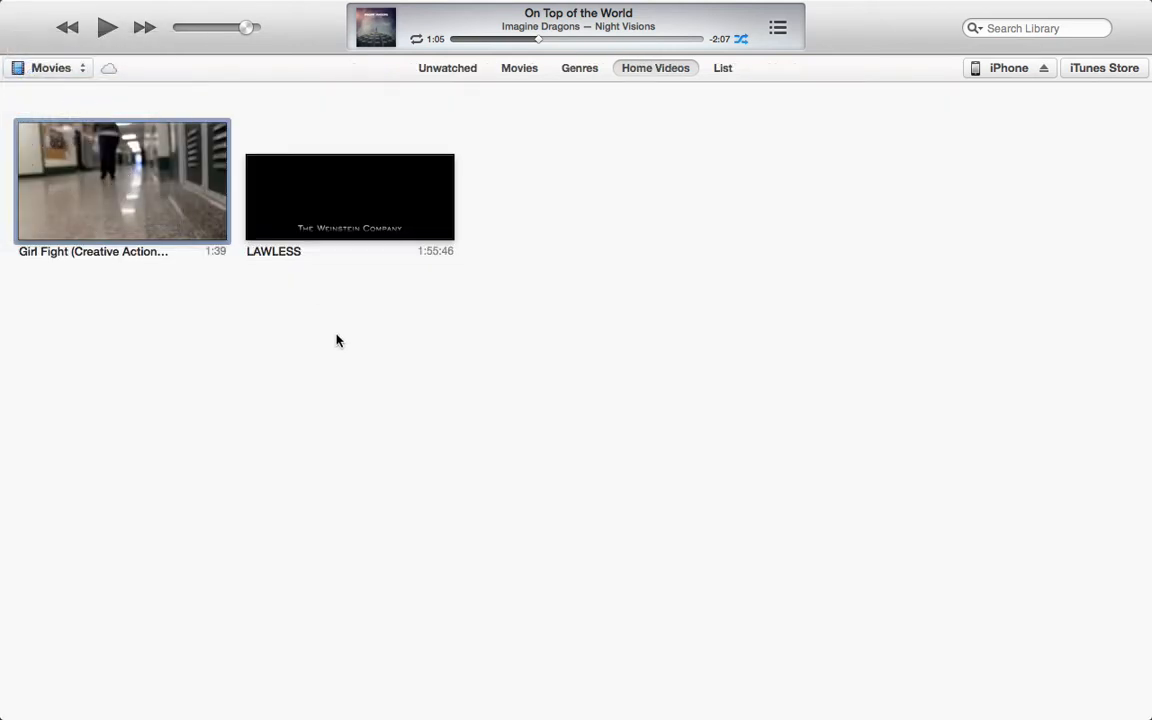
{"action": "left_click", "coordinate": [668, 74]}
{"action": "mouse_move", "coordinate": [203, 265]}
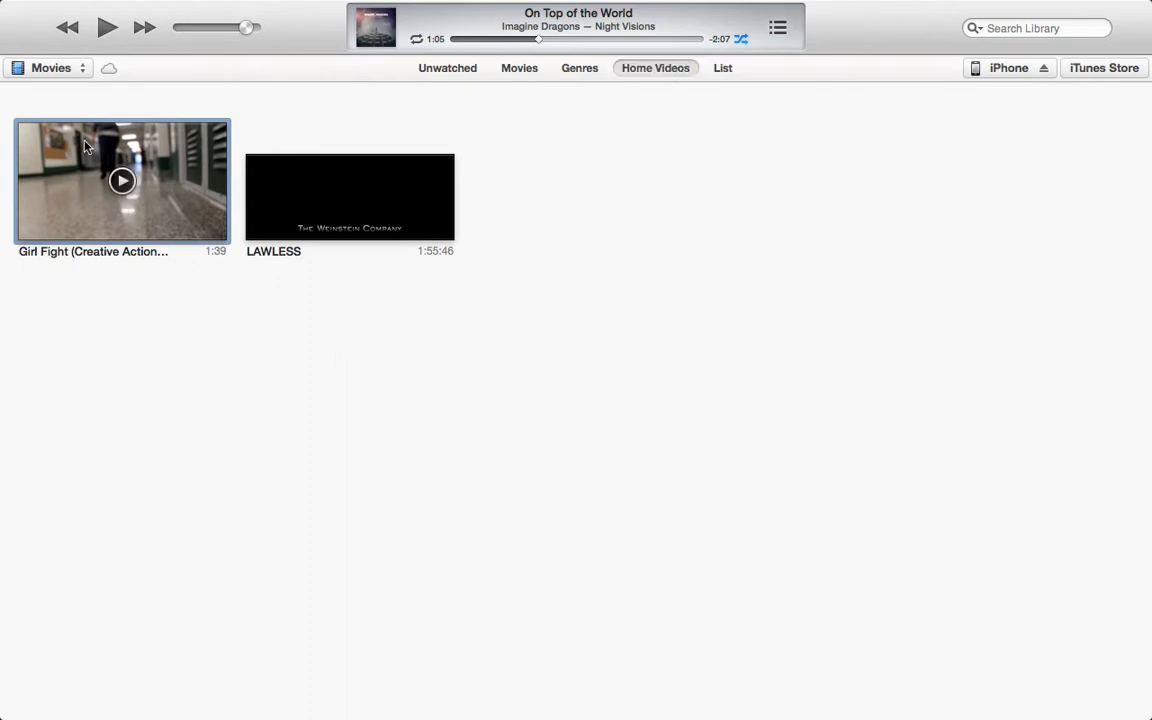
Reveal the "Girl Fight (Creative Action Camera Angles)" home video's file in Finder and try moving it out of its folder
{"action": "right_click", "coordinate": [156, 213]}
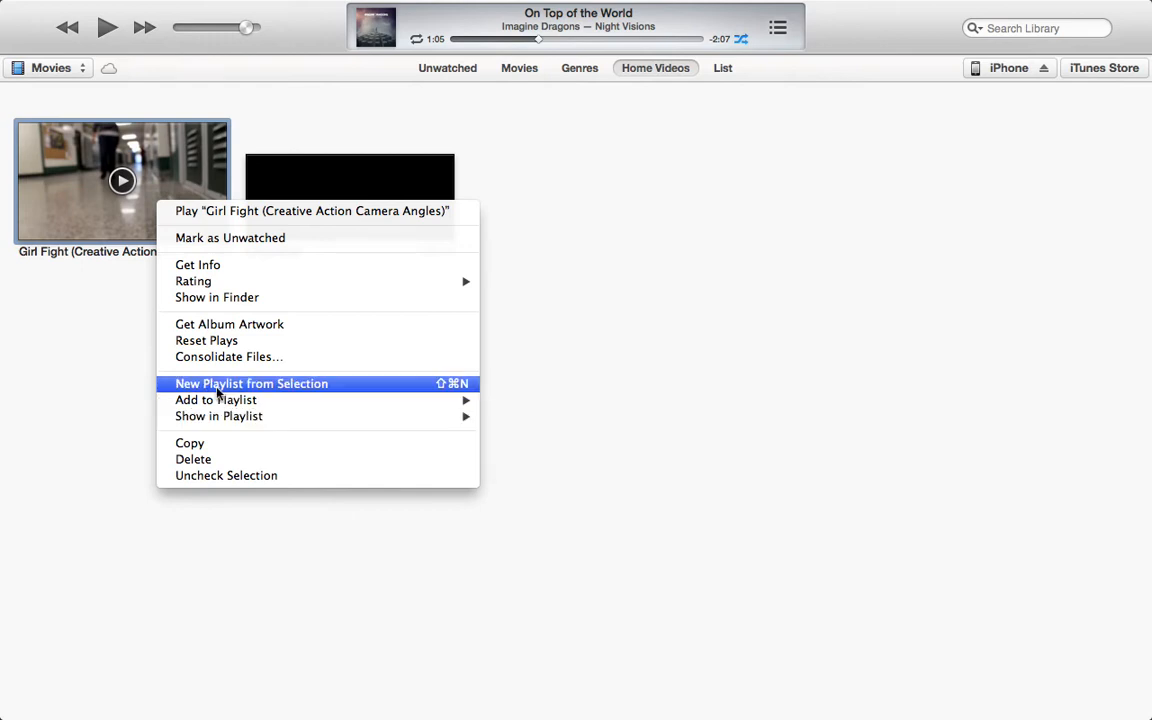
{"action": "left_click", "coordinate": [229, 300]}
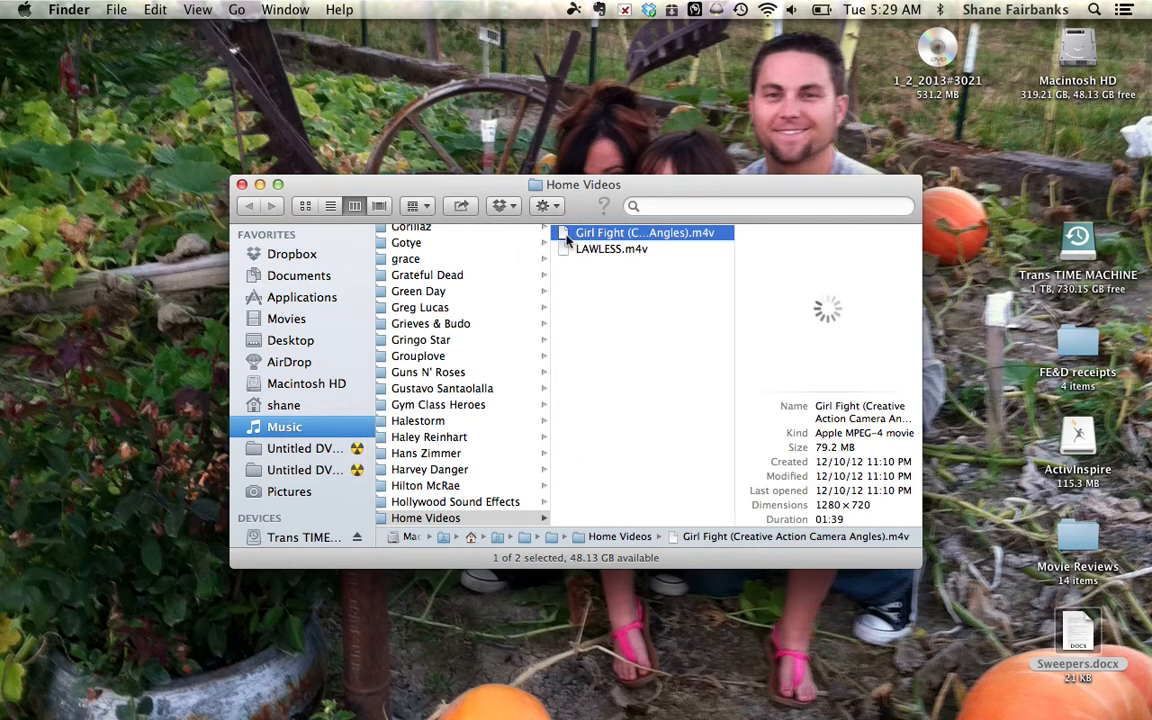
{"action": "left_click_drag", "start_coordinate": [562, 237], "coordinate": [689, 411]}
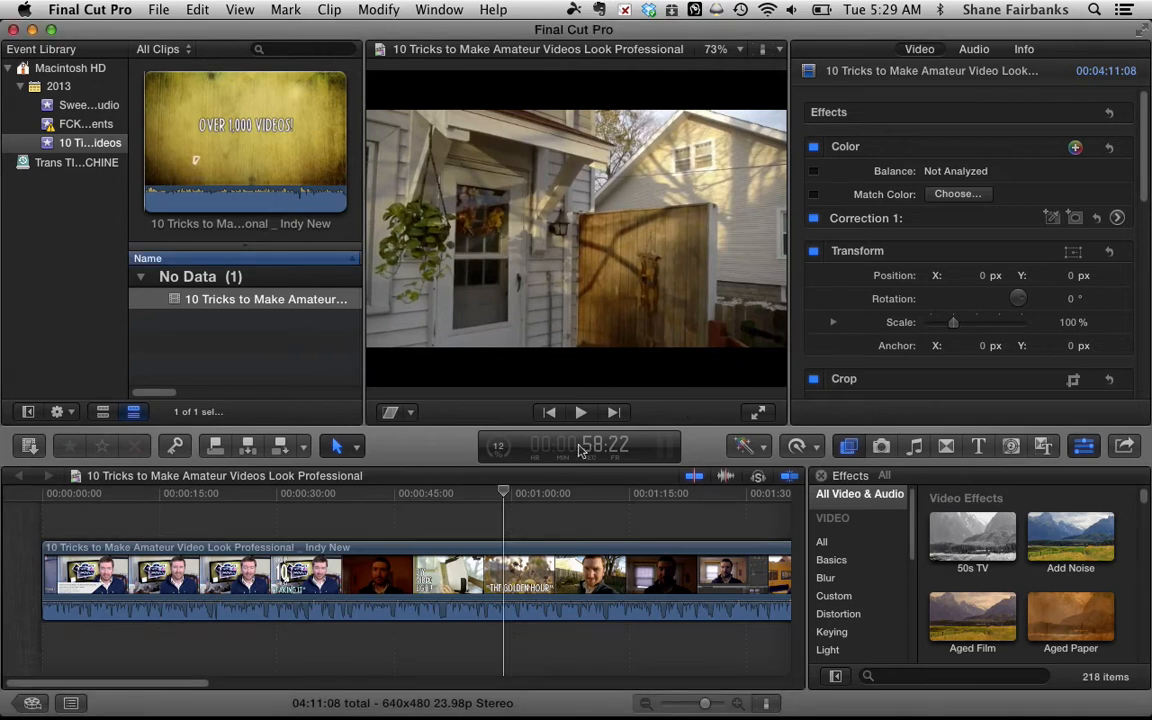
Back in Final Cut Pro, show the background tasks and expand the Sharing entry to check the export's progress
{"action": "left_click", "coordinate": [499, 452]}
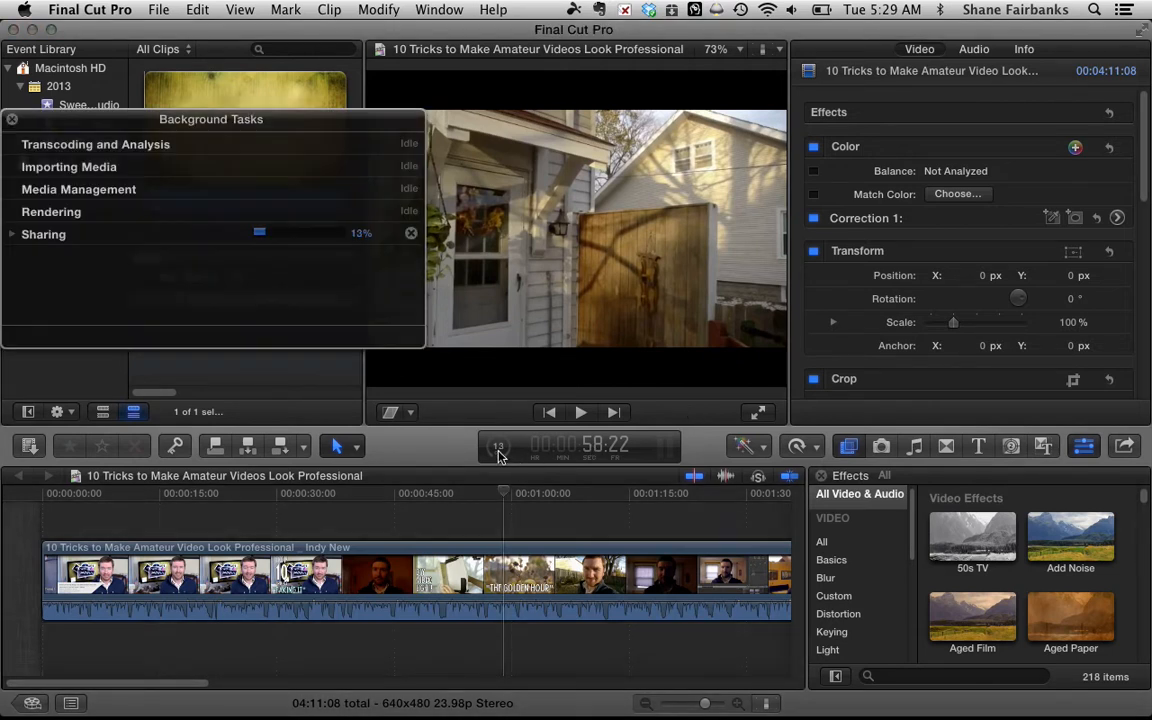
{"action": "left_click", "coordinate": [13, 234]}
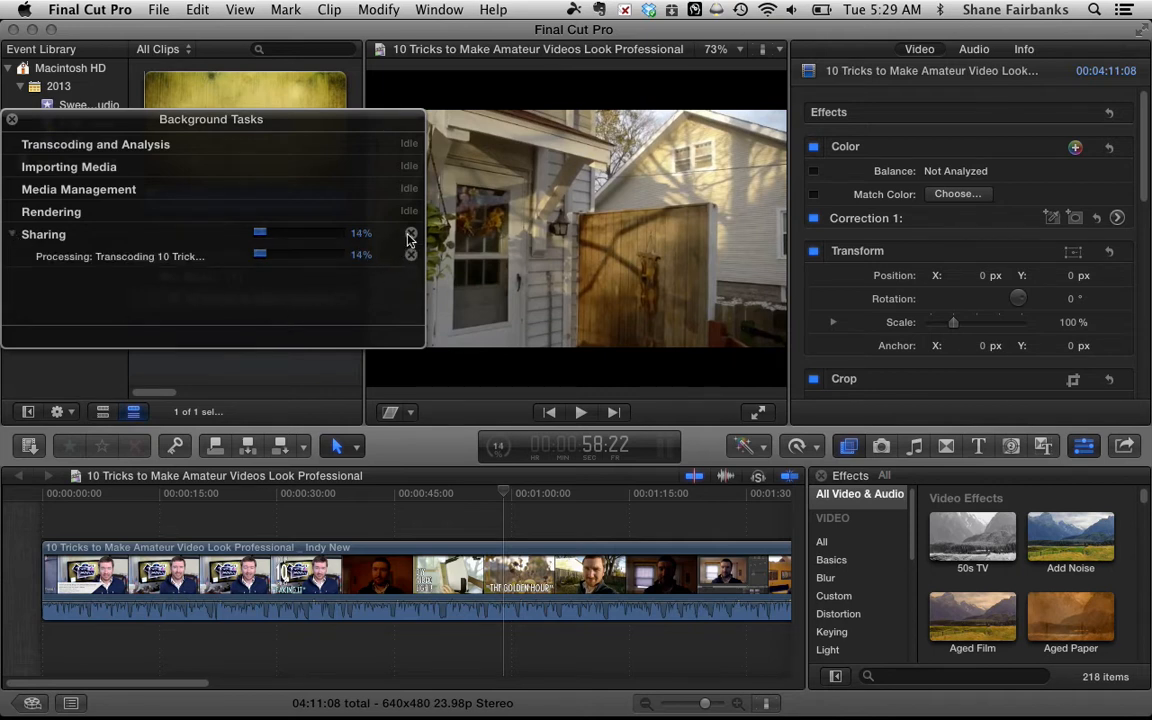
Try the Export File destination with the video codec set to H.264, and cancel the export
{"action": "left_click", "coordinate": [1125, 446]}
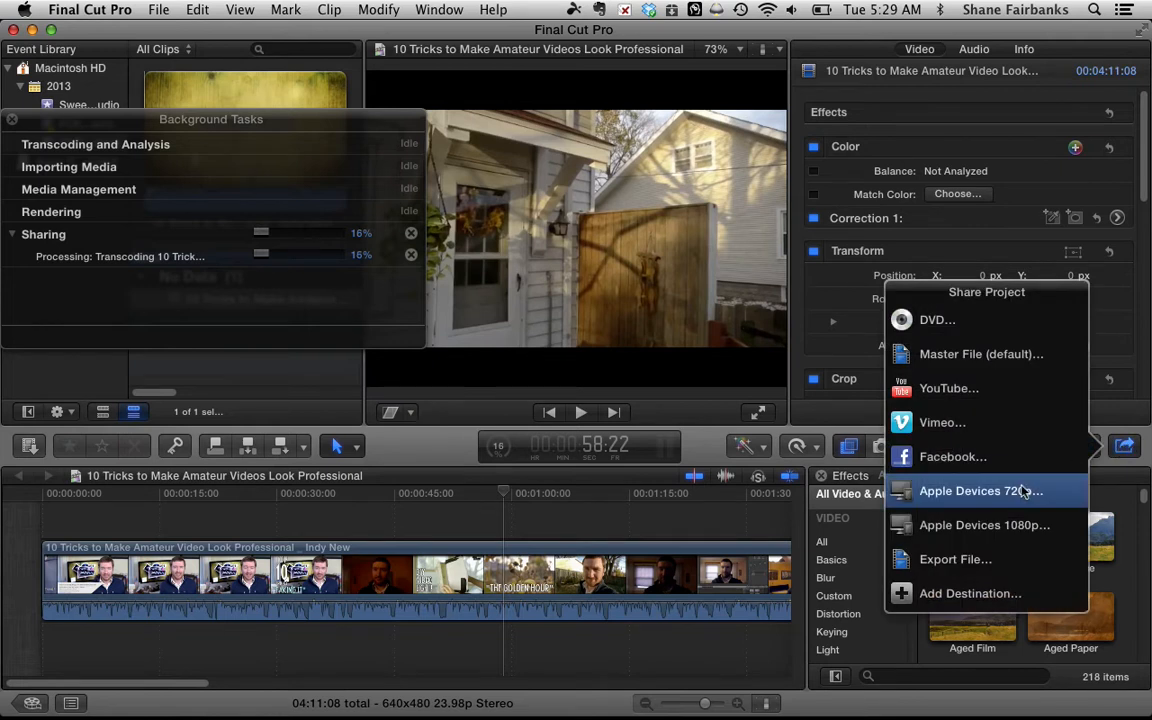
{"action": "left_click", "coordinate": [955, 560]}
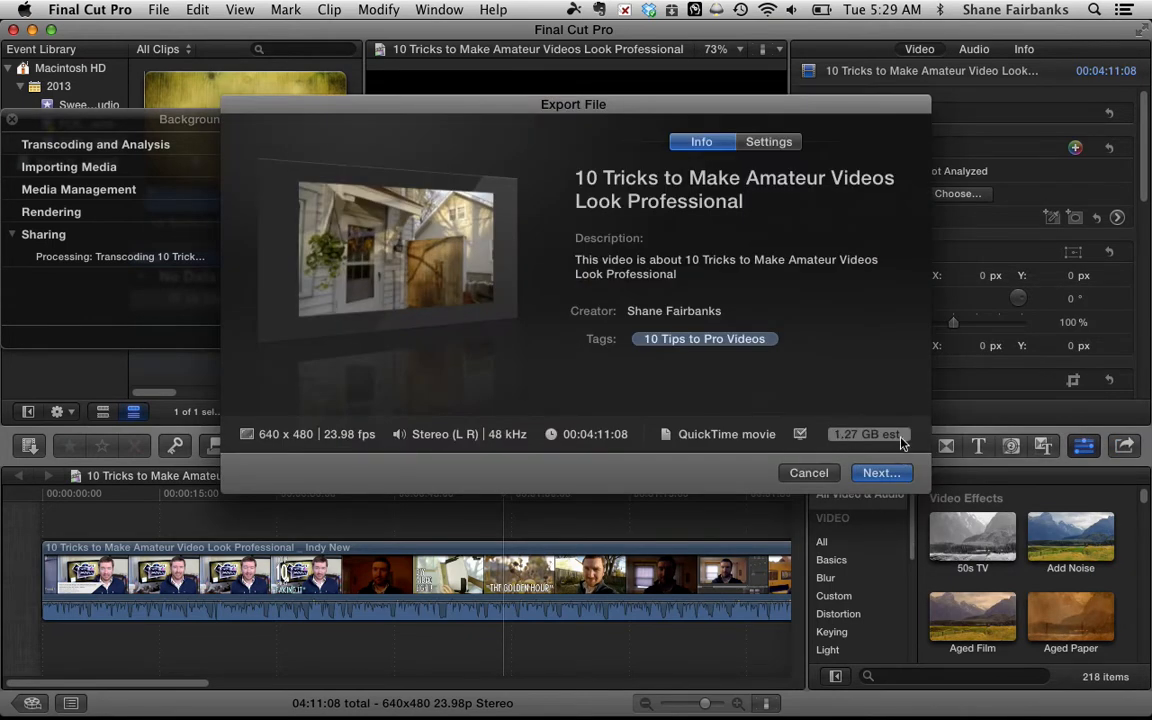
{"action": "left_click", "coordinate": [762, 146]}
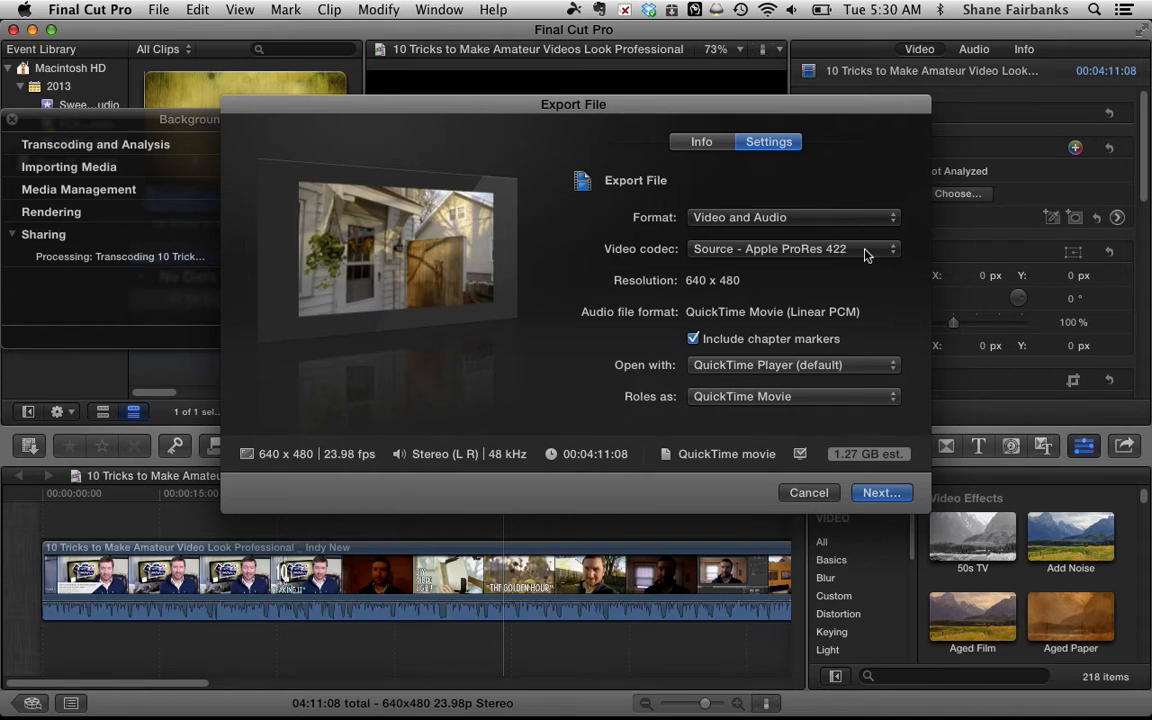
{"action": "left_click", "coordinate": [866, 252]}
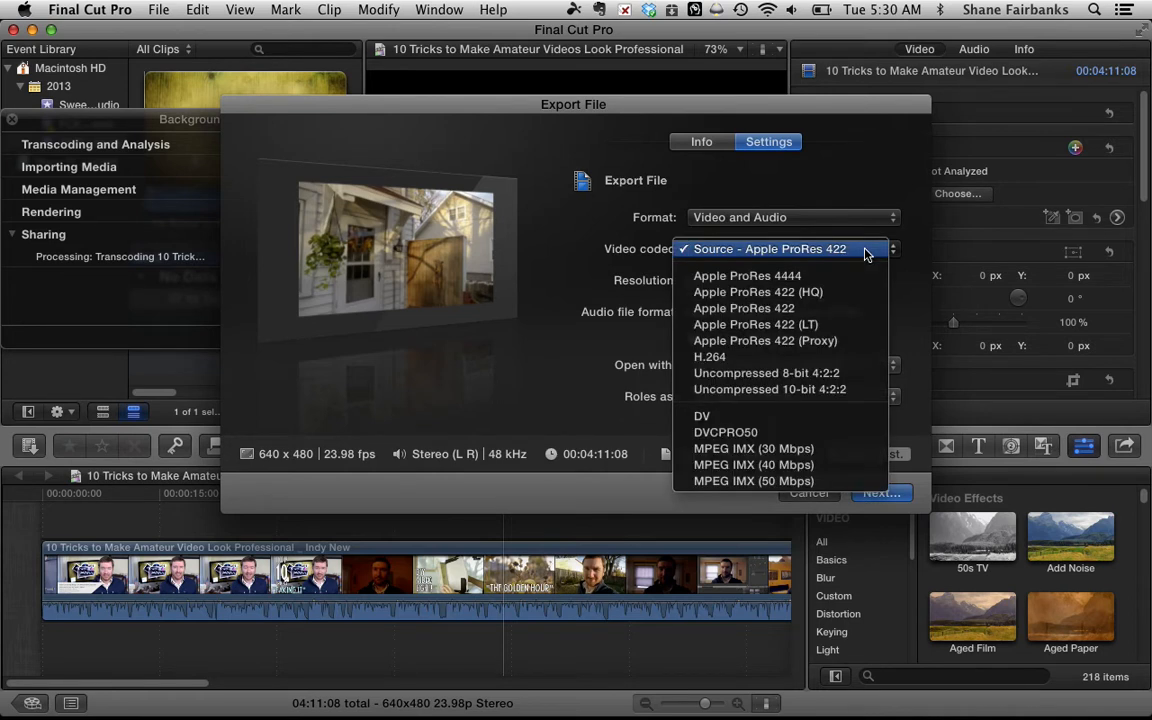
{"action": "left_click", "coordinate": [777, 360]}
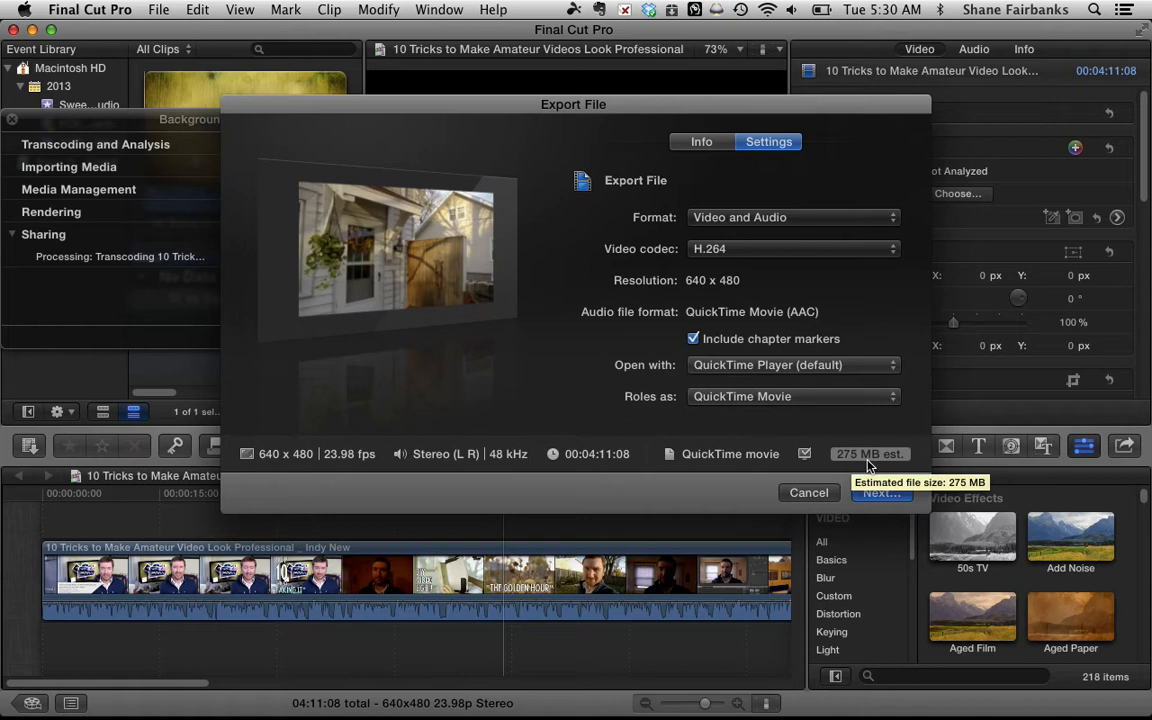
{"action": "left_click", "coordinate": [806, 493]}
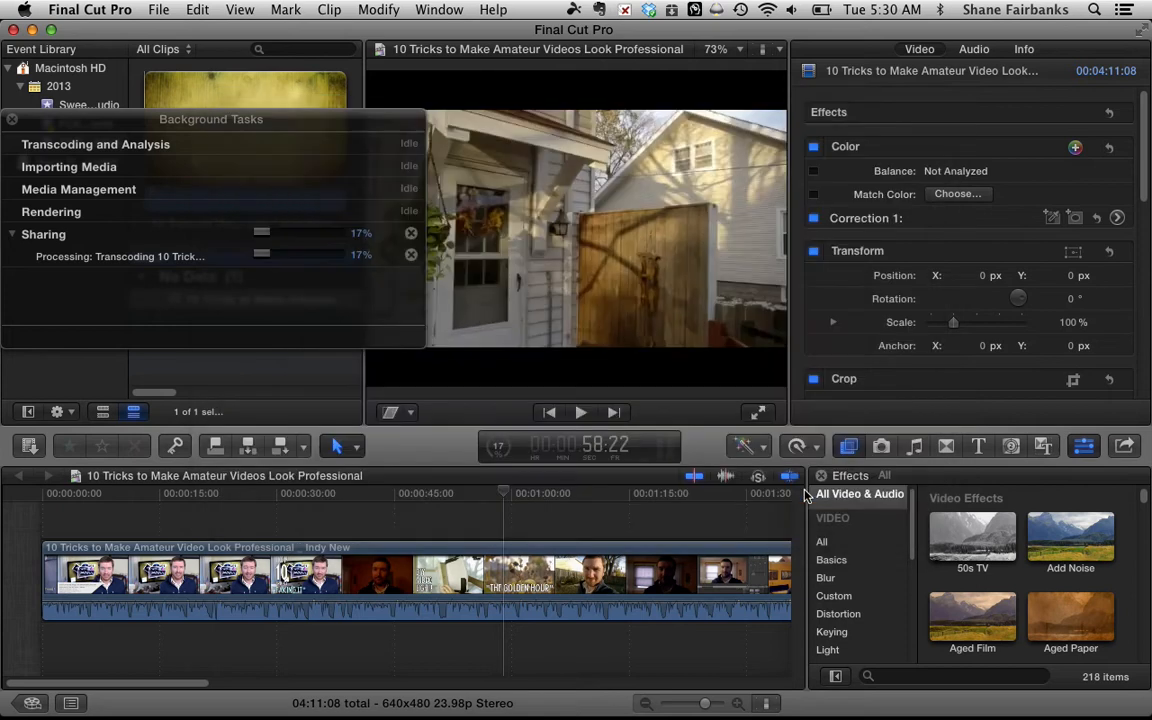
Add a Compressor Settings share destination using the HD 720p preset from Video Sharing Services
{"action": "left_click", "coordinate": [1127, 447]}
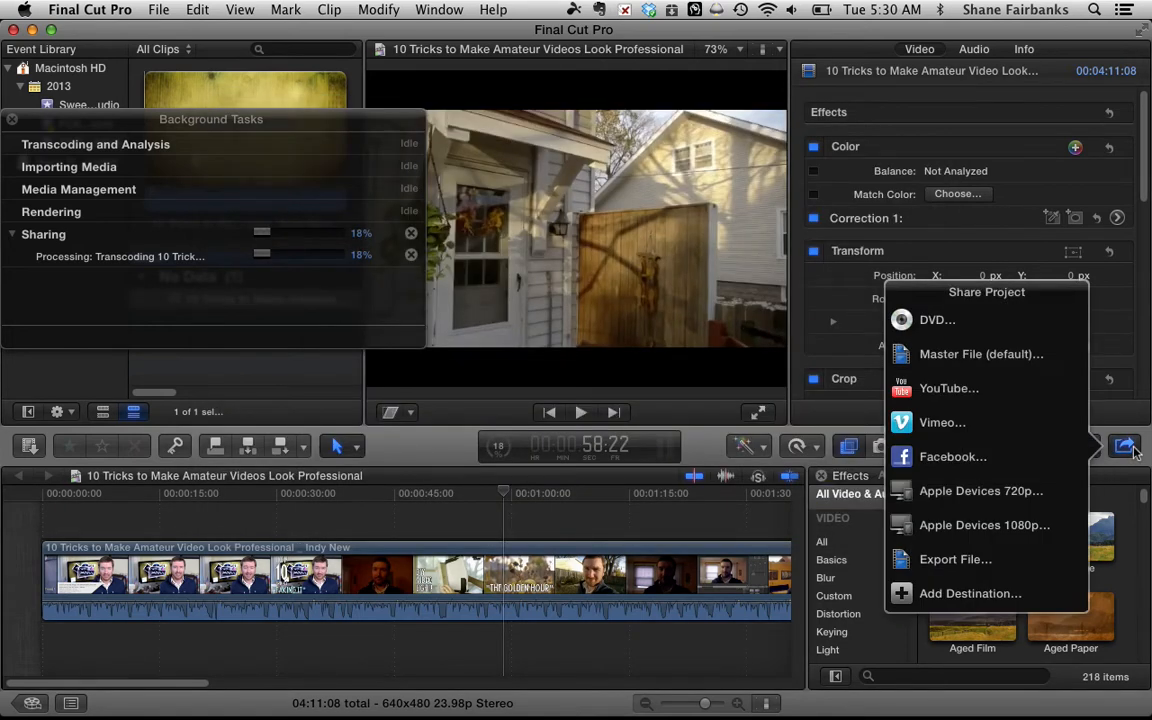
{"action": "left_click", "coordinate": [904, 596]}
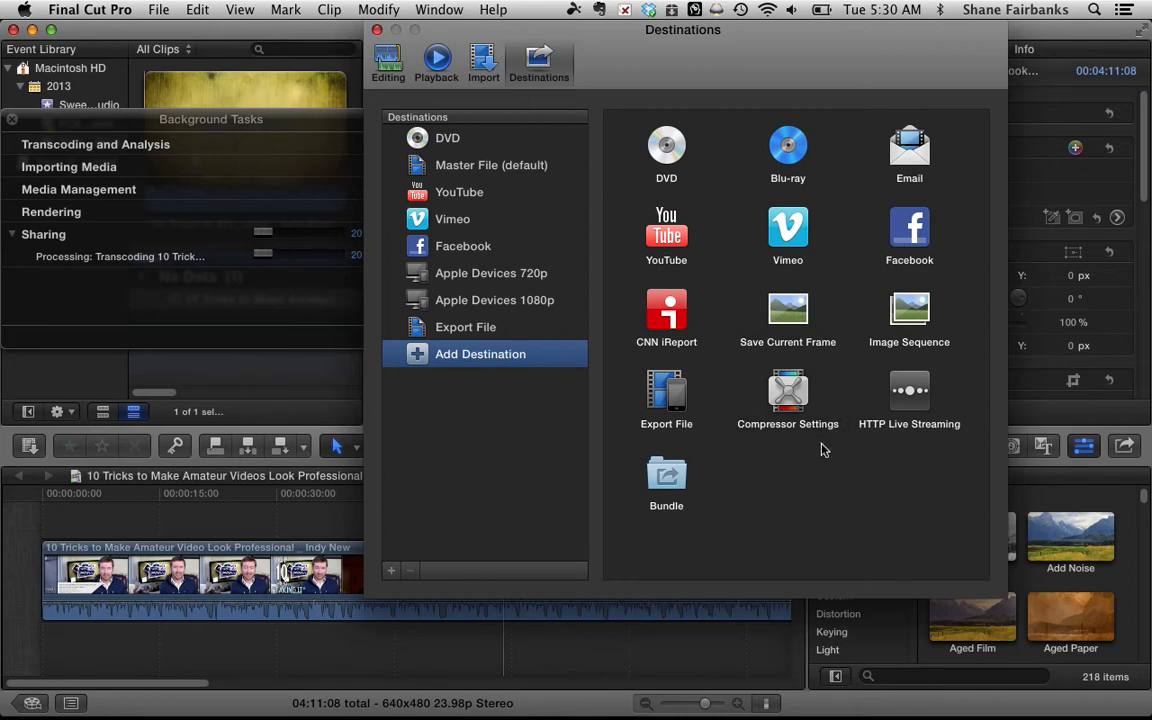
{"action": "left_click", "coordinate": [793, 400]}
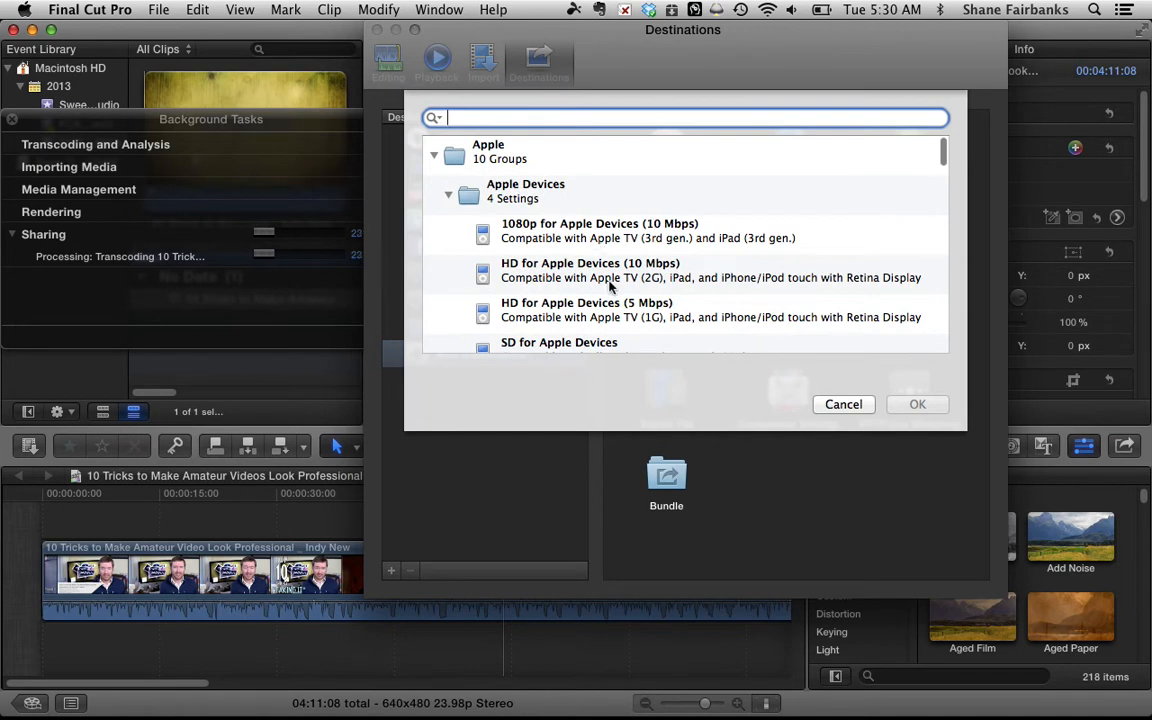
{"action": "scroll", "coordinate": [608, 287], "scroll_direction": "down", "scroll_amount": 8}
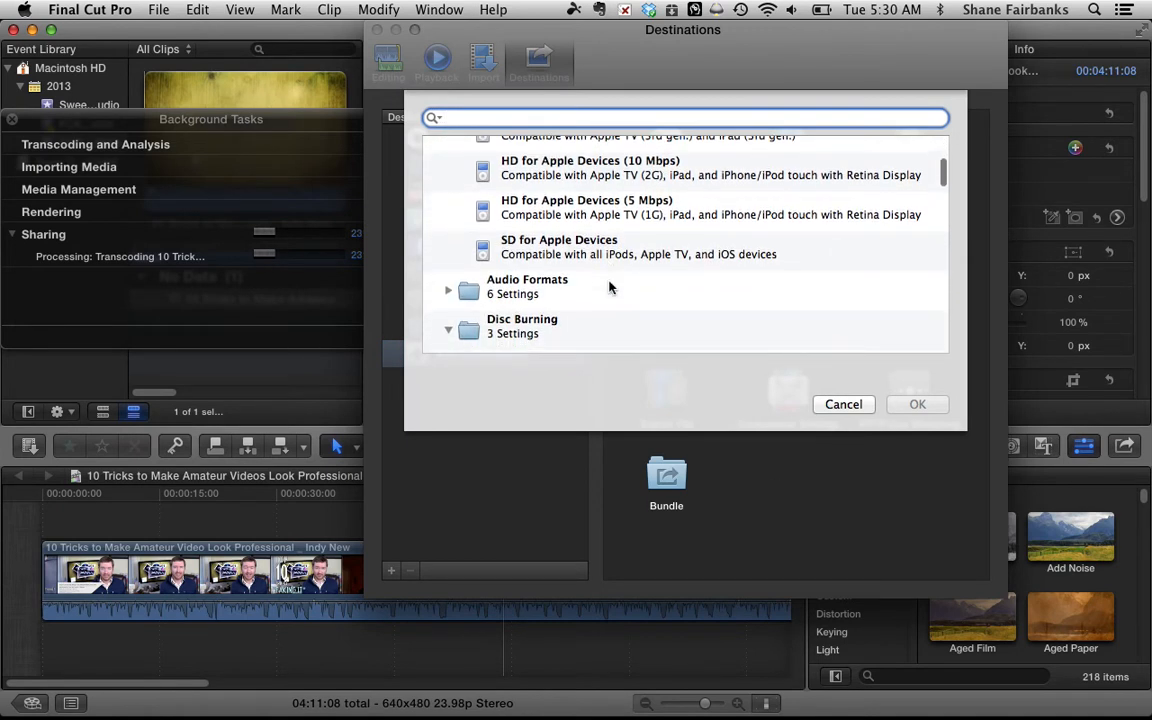
{"action": "scroll", "coordinate": [608, 287], "scroll_direction": "down", "scroll_amount": 3}
{"action": "scroll", "coordinate": [608, 287], "scroll_direction": "down", "scroll_amount": 3}
{"action": "scroll", "coordinate": [608, 287], "scroll_direction": "down", "scroll_amount": 5}
{"action": "scroll", "coordinate": [608, 287], "scroll_direction": "up", "scroll_amount": 4}
{"action": "scroll", "coordinate": [608, 286], "scroll_direction": "down", "scroll_amount": 2}
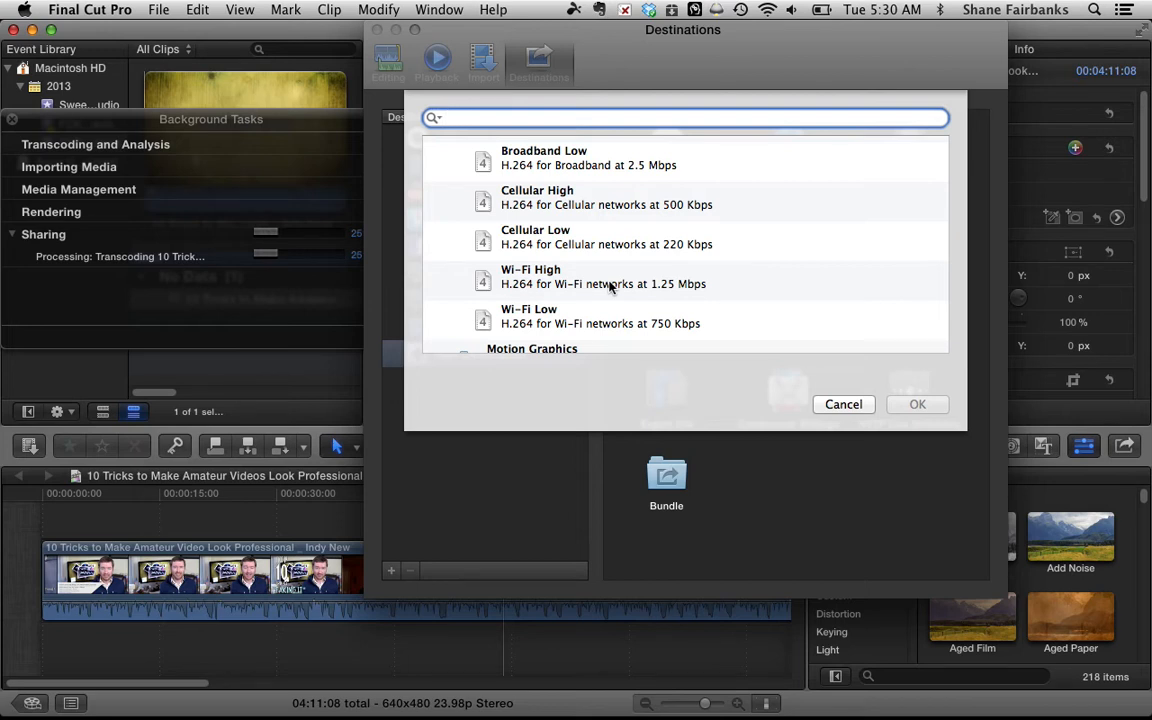
{"action": "scroll", "coordinate": [608, 286], "scroll_direction": "up", "scroll_amount": 1}
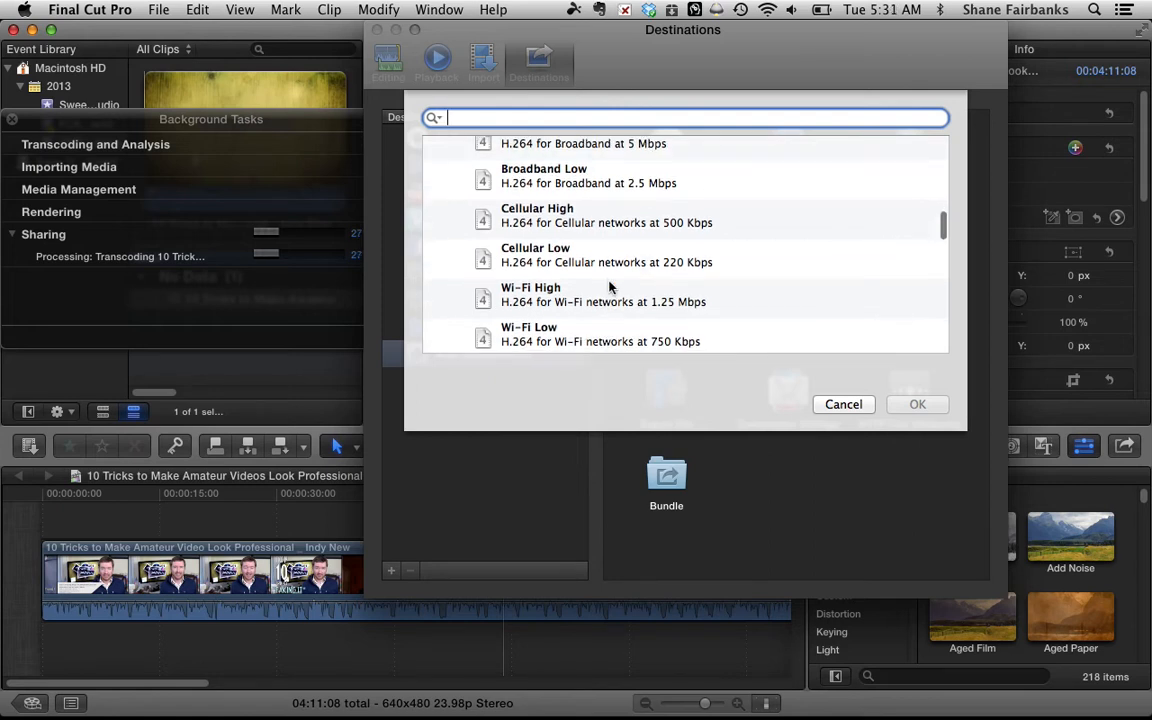
{"action": "scroll", "coordinate": [610, 287], "scroll_direction": "down", "scroll_amount": 1}
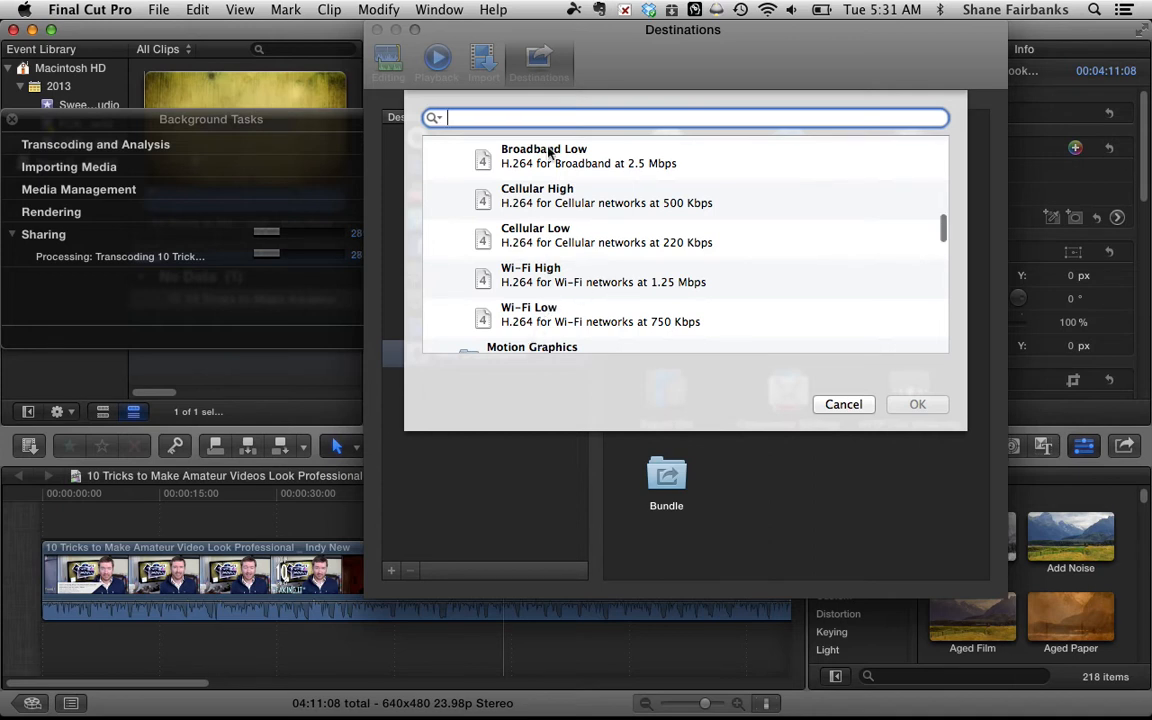
{"action": "scroll", "coordinate": [548, 152], "scroll_direction": "up", "scroll_amount": 2}
{"action": "scroll", "coordinate": [588, 261], "scroll_direction": "up", "scroll_amount": 2}
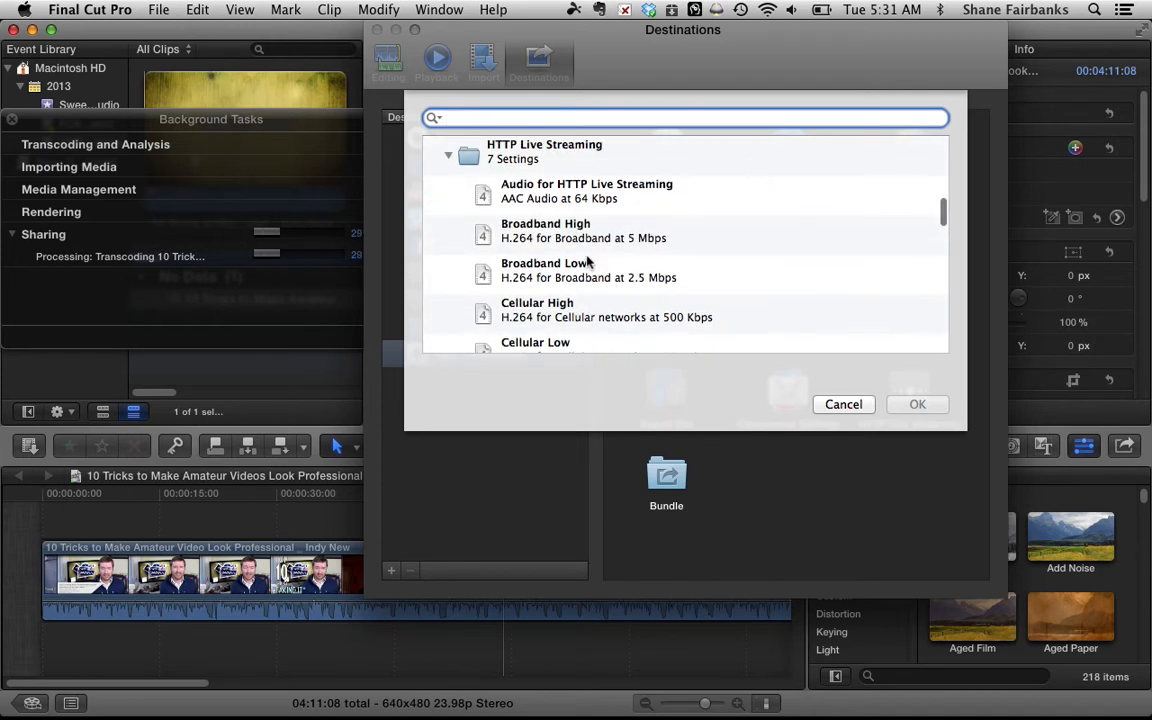
{"action": "scroll", "coordinate": [588, 261], "scroll_direction": "down", "scroll_amount": 10}
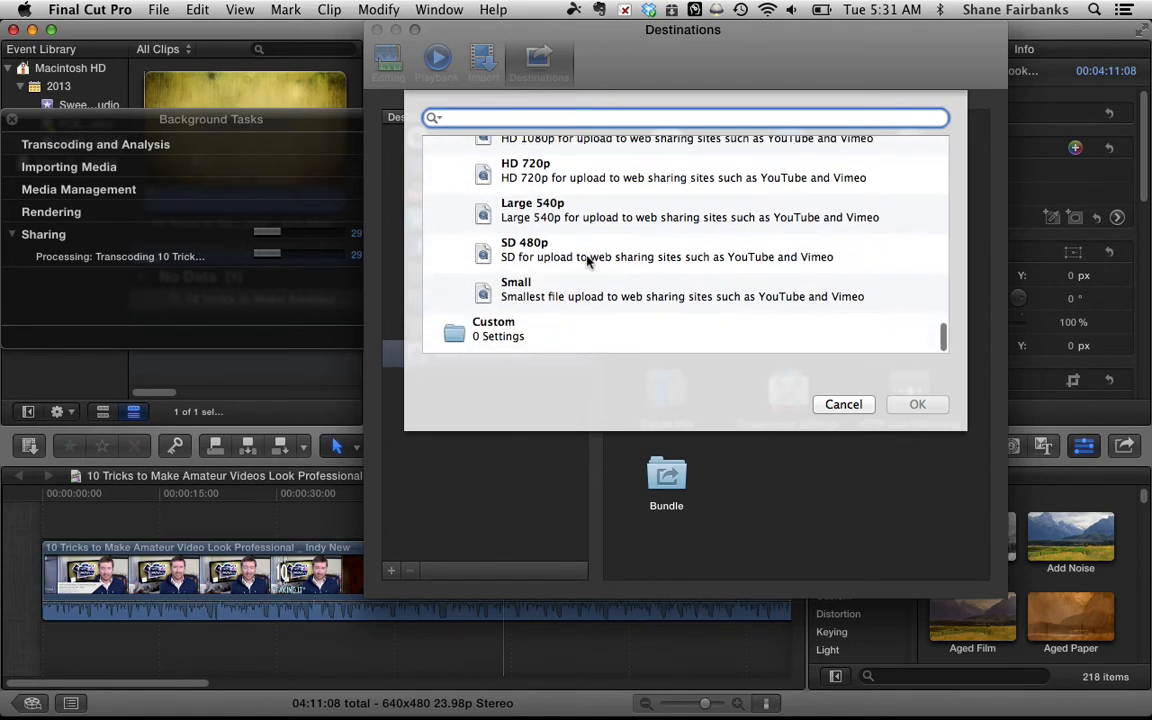
{"action": "scroll", "coordinate": [588, 261], "scroll_direction": "up", "scroll_amount": 2}
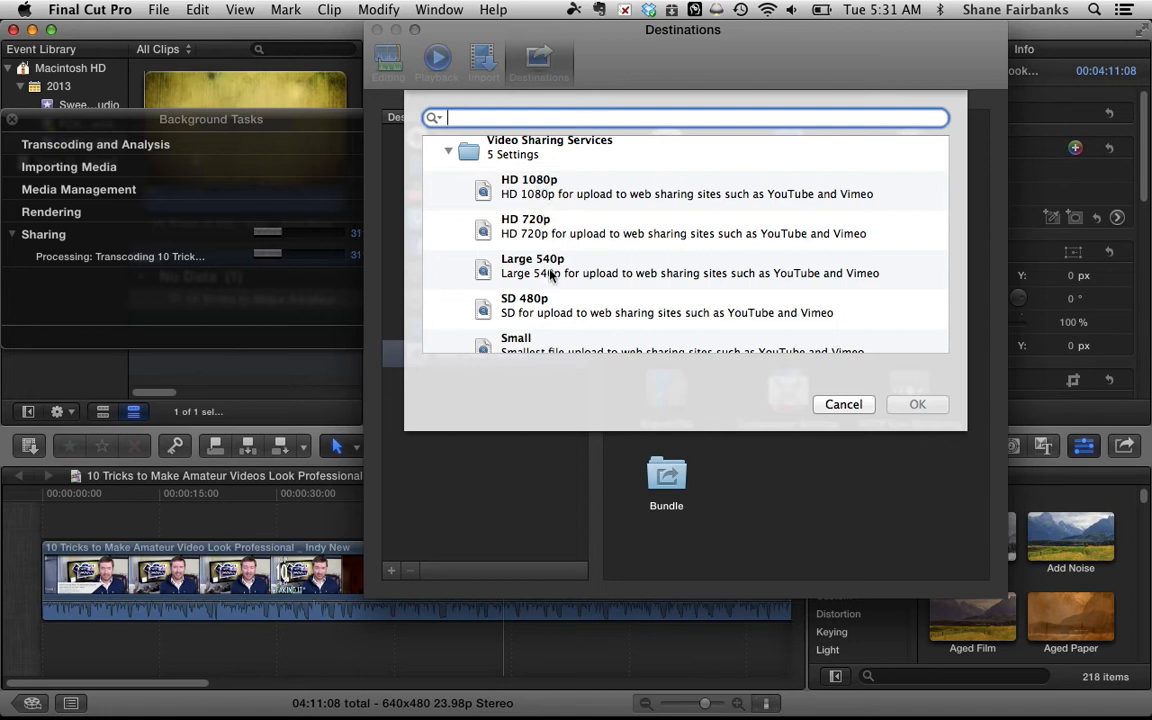
{"action": "left_click", "coordinate": [560, 228]}
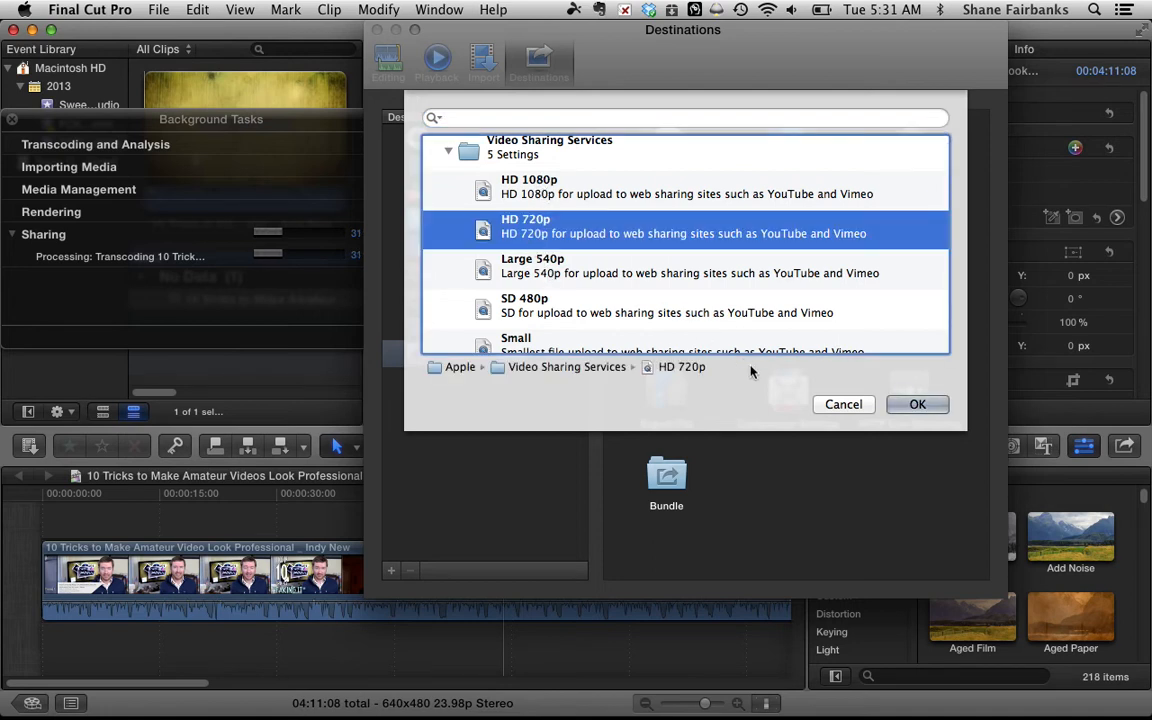
{"action": "left_click", "coordinate": [910, 405]}
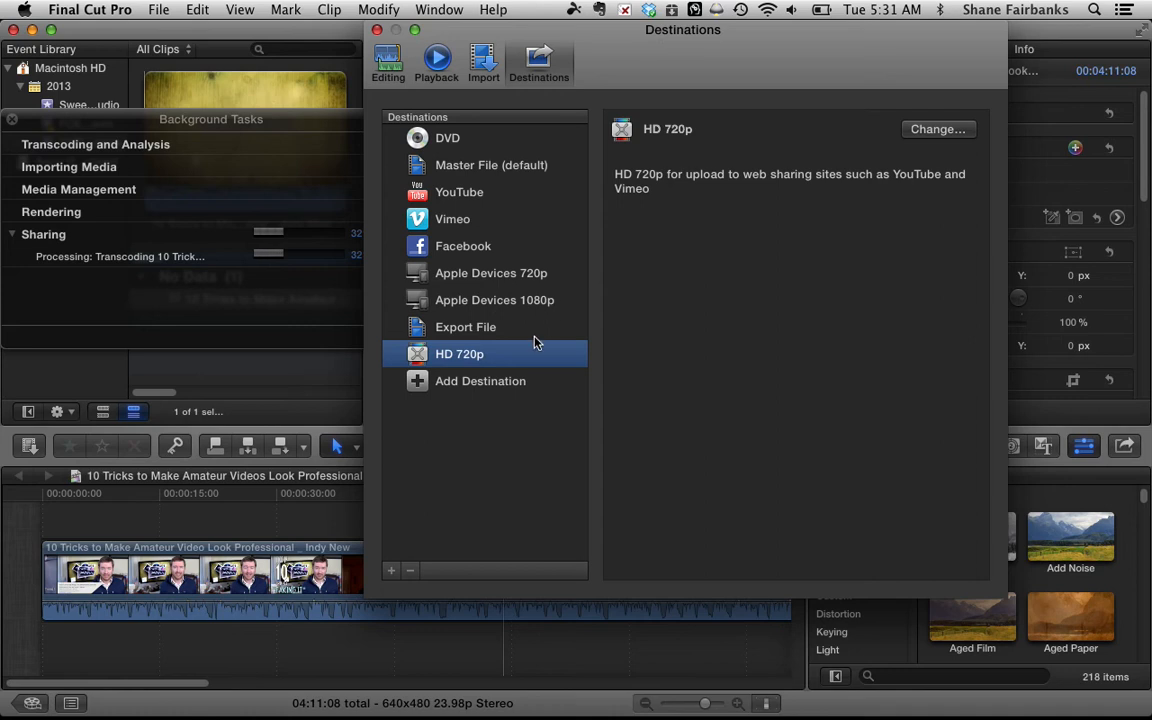
{"action": "left_click", "coordinate": [377, 30]}
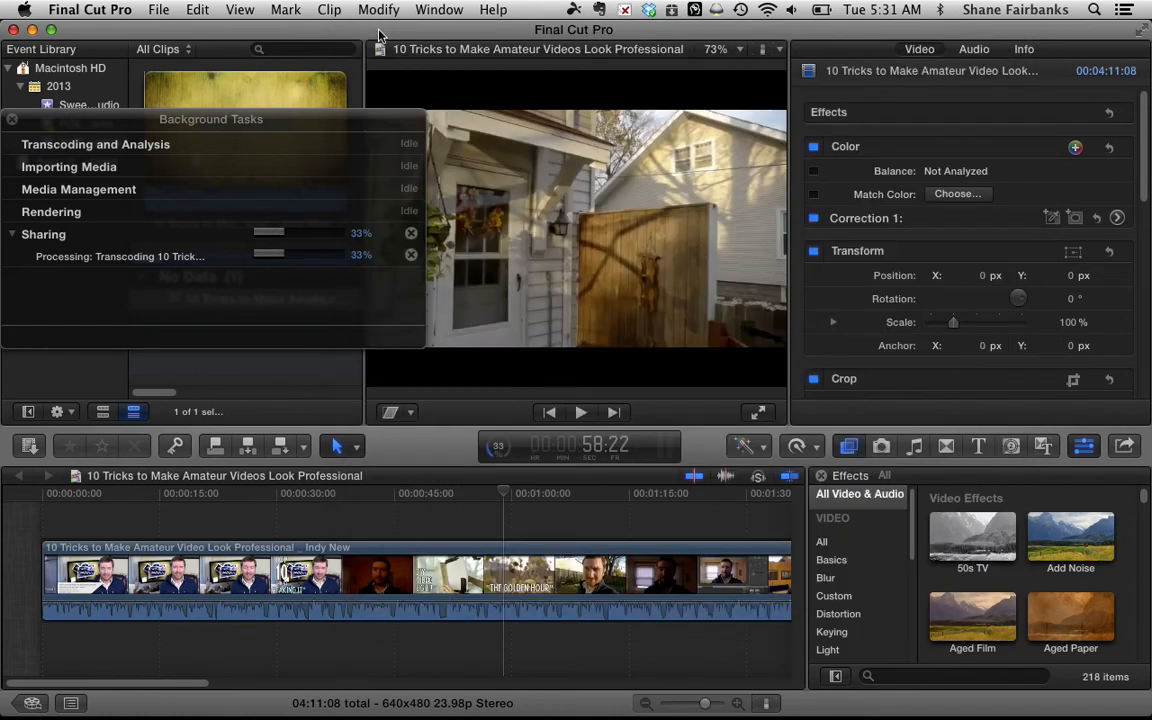
Start sharing the project with the HD 720p destination, keeping its preset, and choose Movies as the save folder
{"action": "left_click", "coordinate": [1126, 447]}
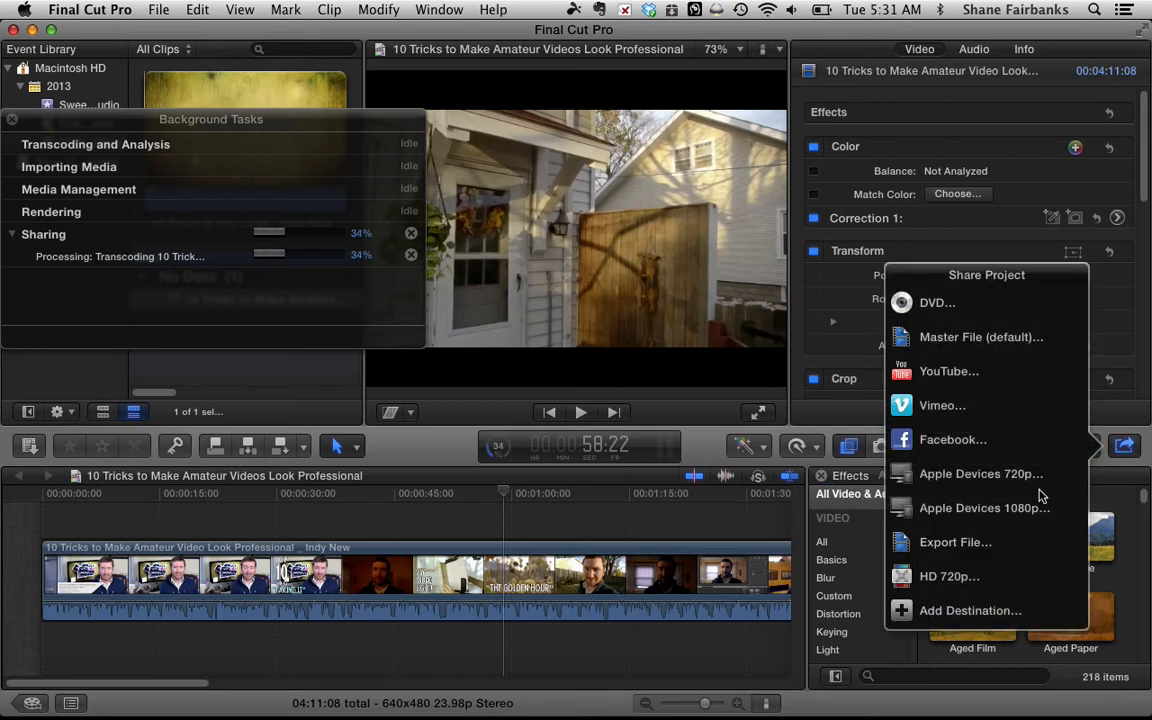
{"action": "left_click", "coordinate": [948, 577]}
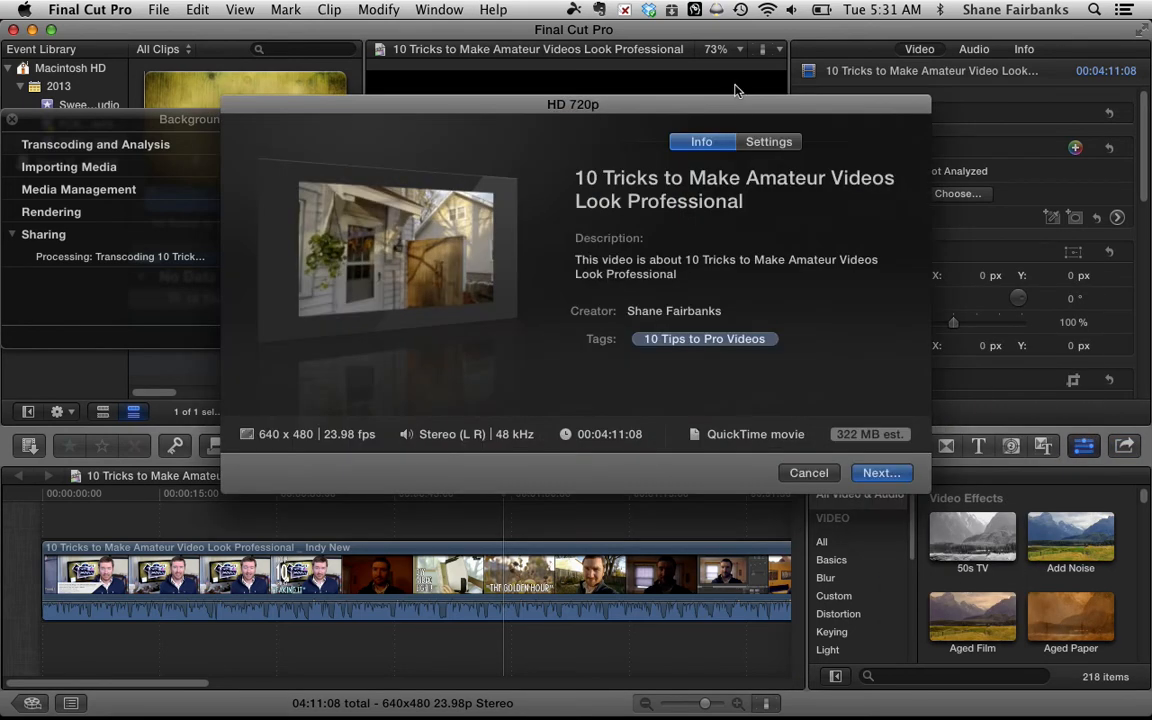
{"action": "left_click", "coordinate": [769, 141]}
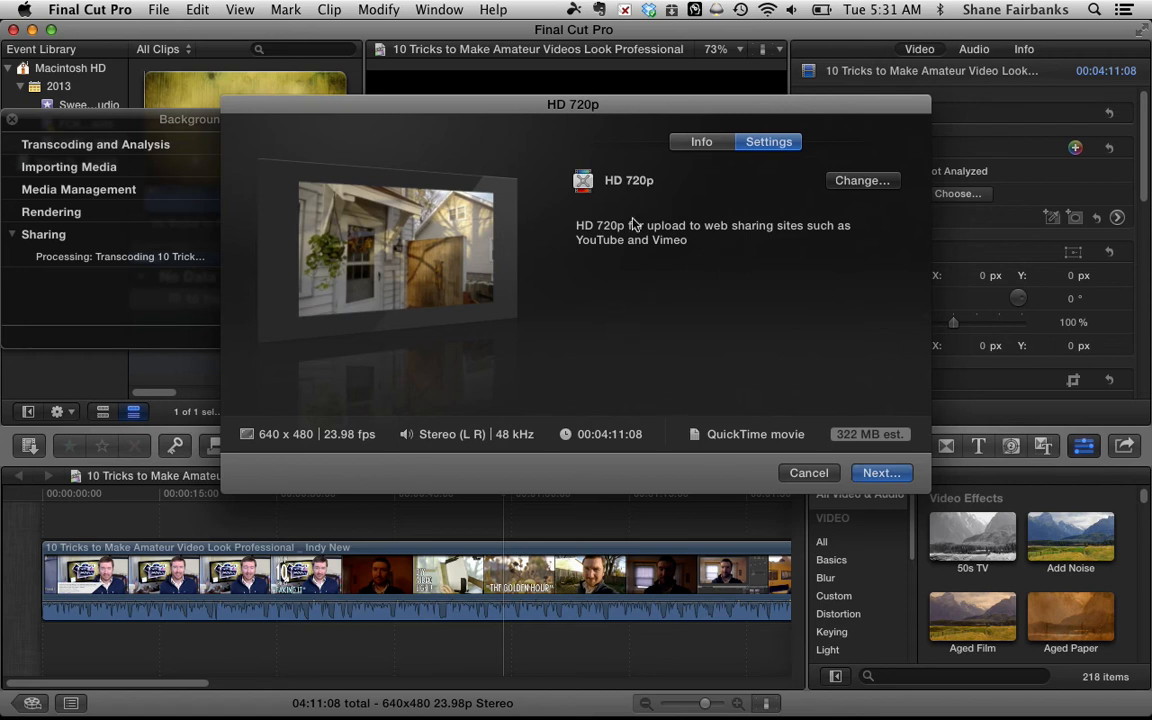
{"action": "left_click", "coordinate": [856, 187]}
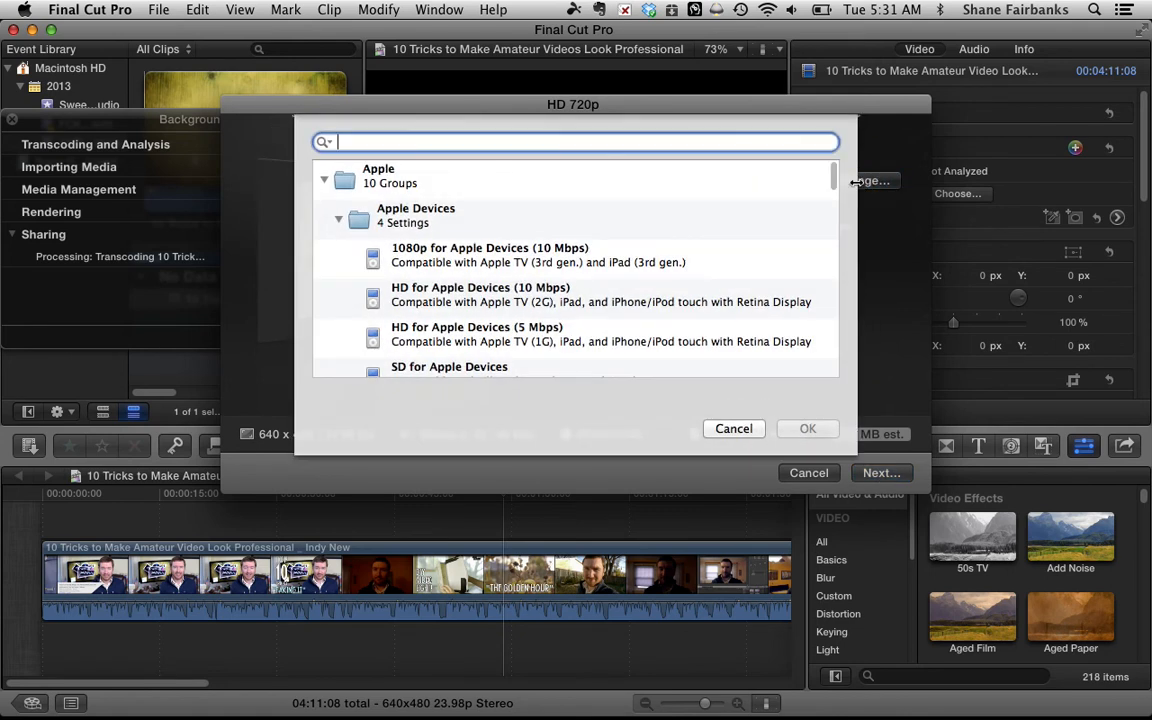
{"action": "left_click", "coordinate": [727, 428]}
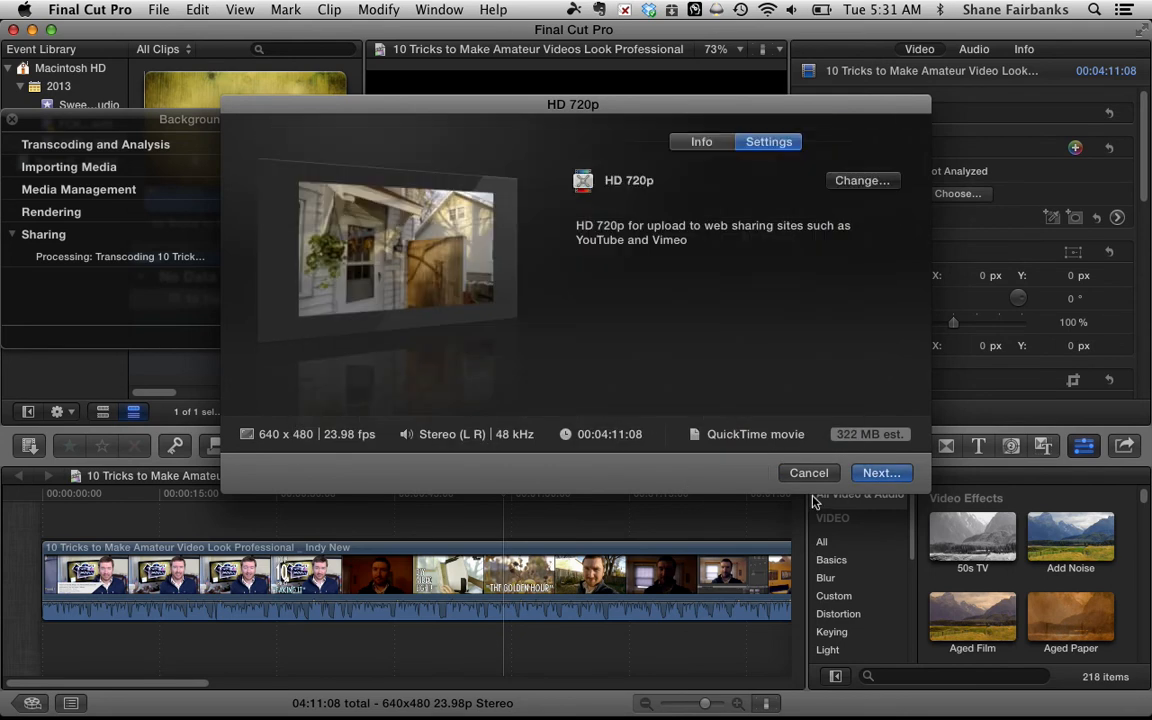
{"action": "left_click", "coordinate": [878, 476]}
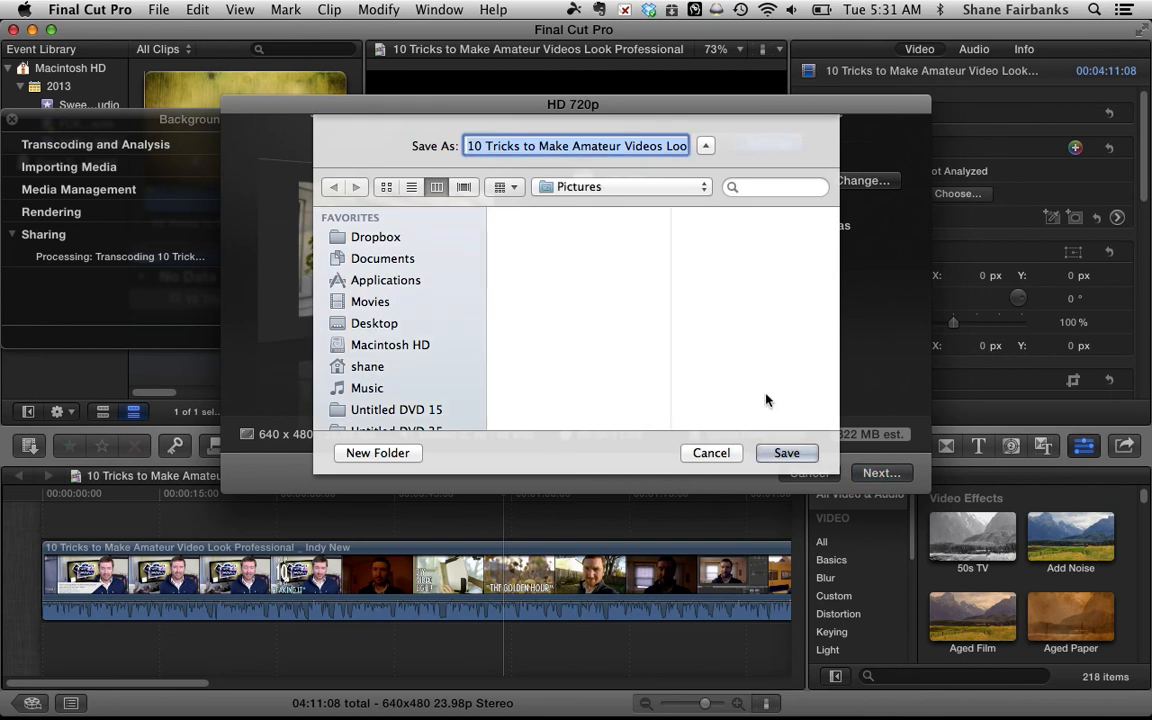
{"action": "left_click", "coordinate": [365, 301]}
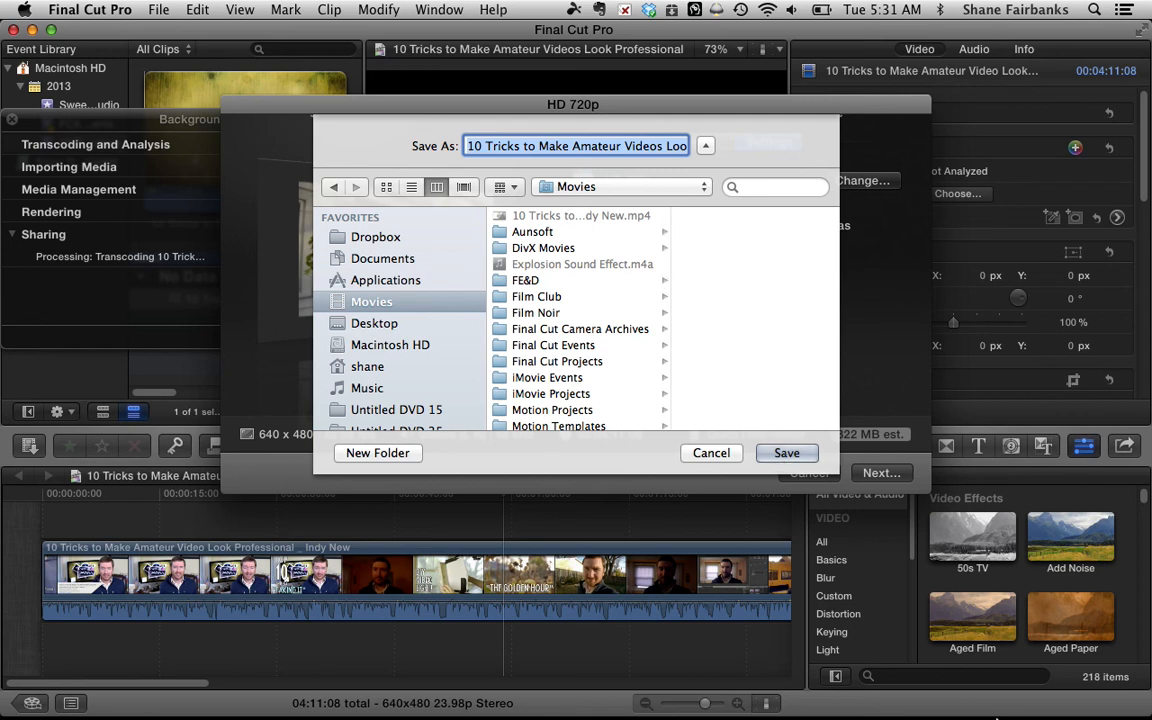
{"action": "mouse_move", "coordinate": [1080, 708]}
{"action": "left_click", "coordinate": [1080, 705]}
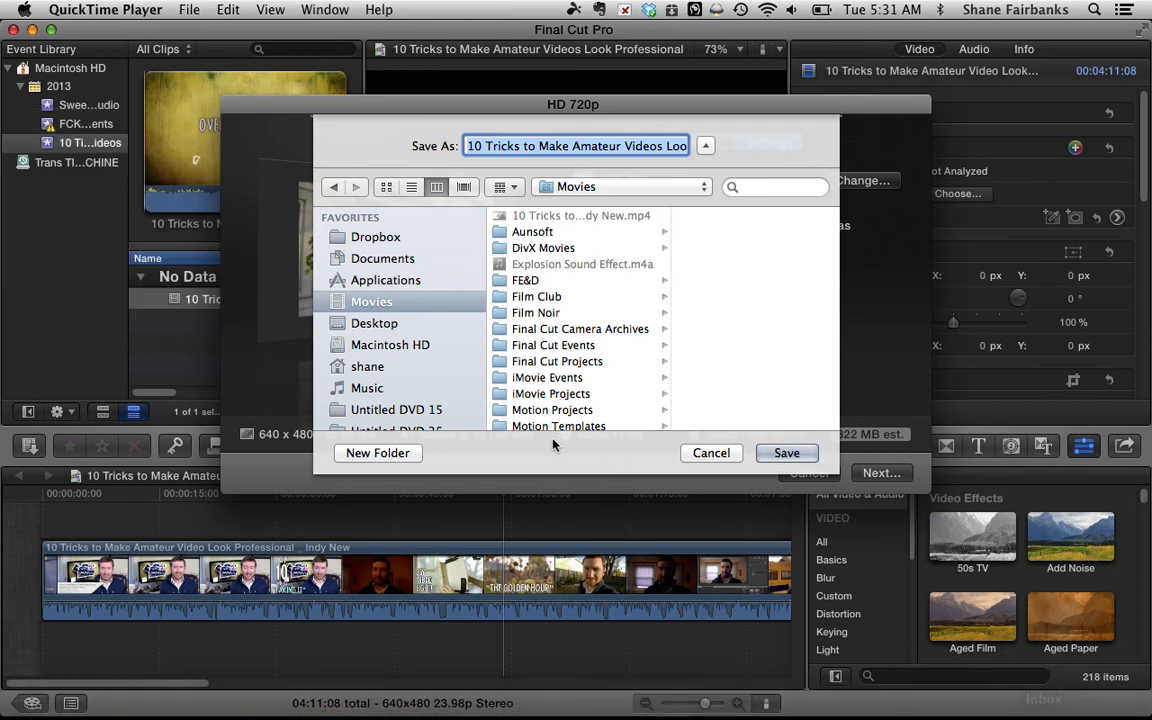